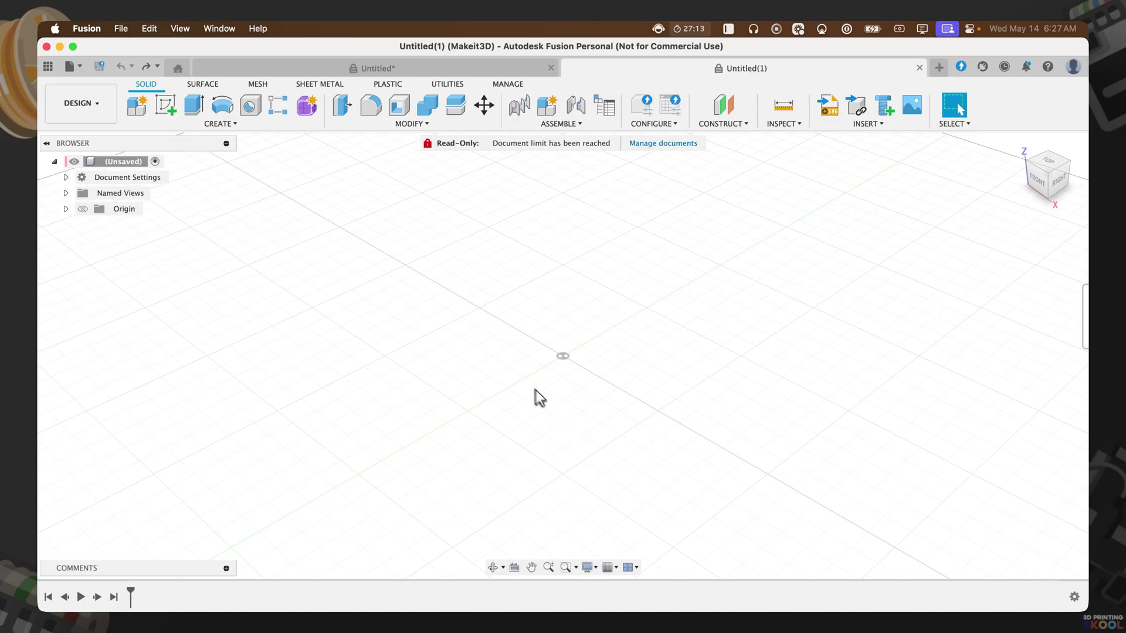
# - Create a new sketch on the XY top plane and expand the rectangle tool options
pyautogui.click(168, 107)
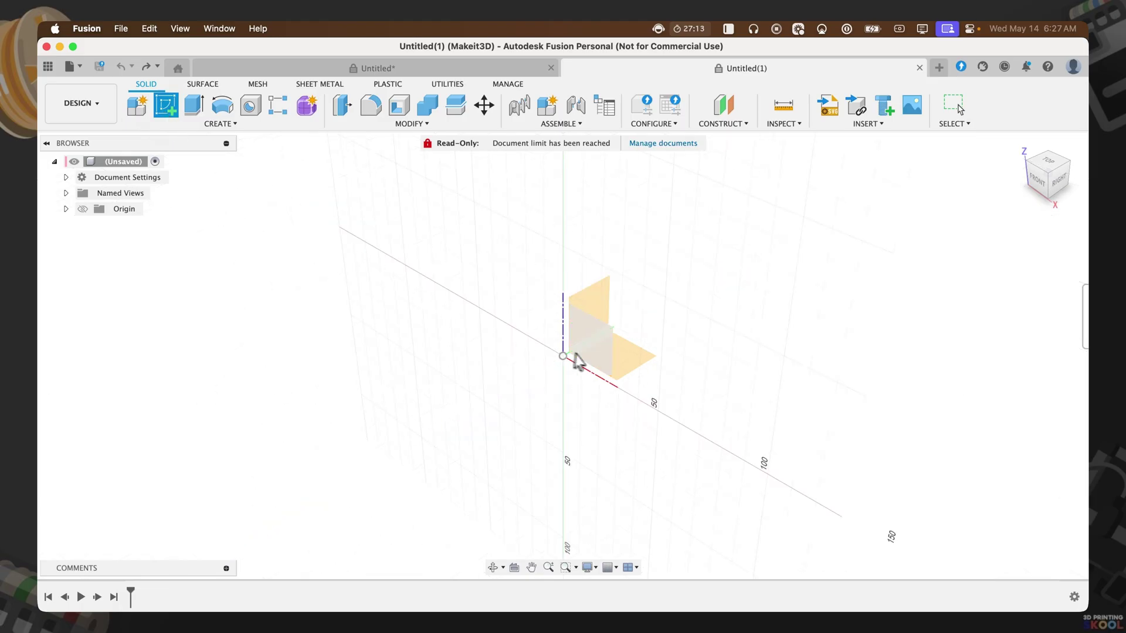
pyautogui.click(630, 365)
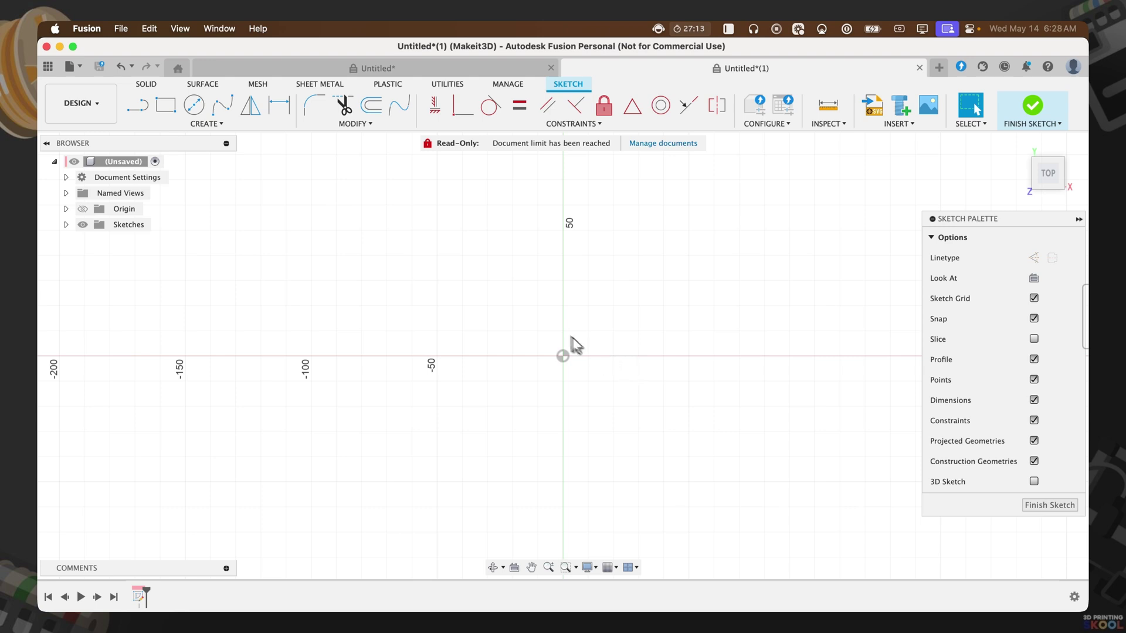
pyautogui.click(205, 124)
pyautogui.moveTo(200, 152)
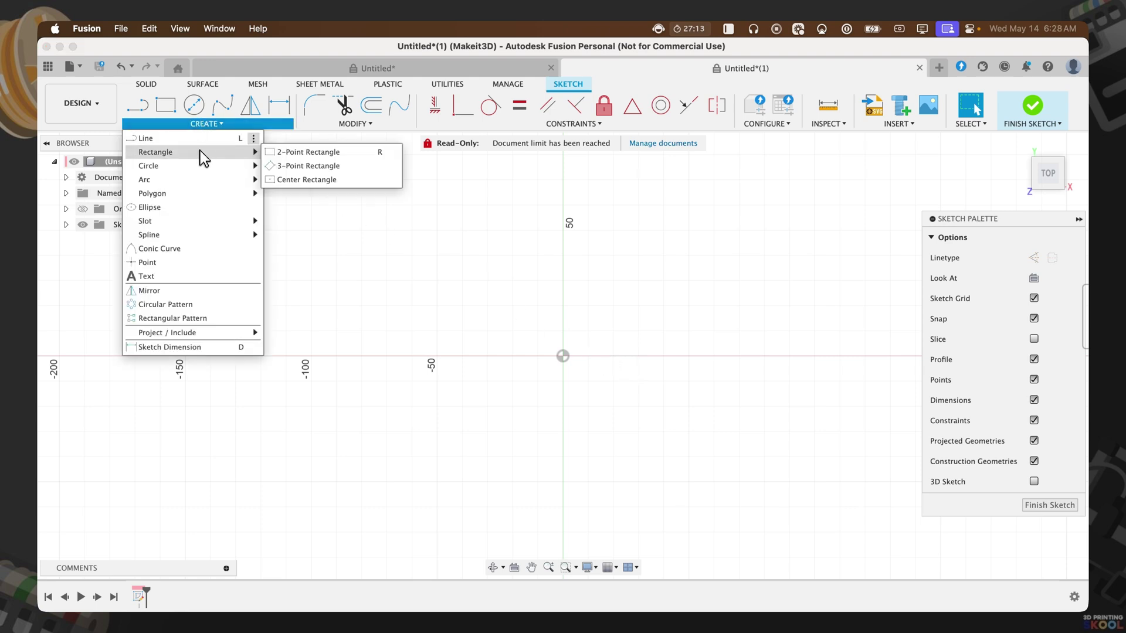
# - Draw a center rectangle at the origin, 140 mm wide by 180 mm tall
pyautogui.click(340, 178)
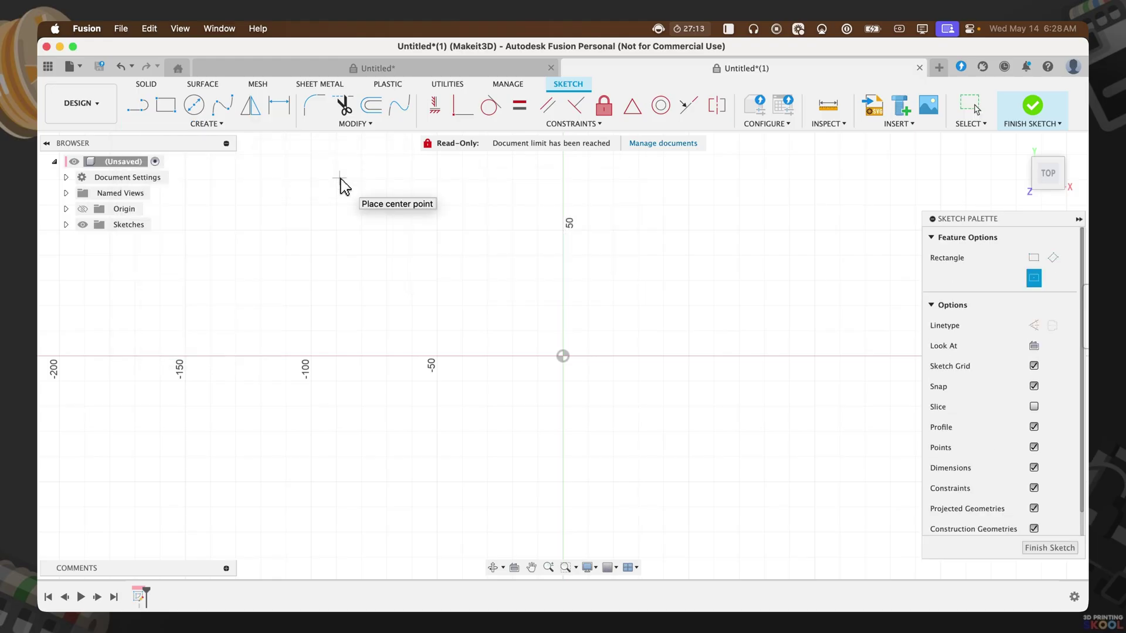
pyautogui.click(562, 355)
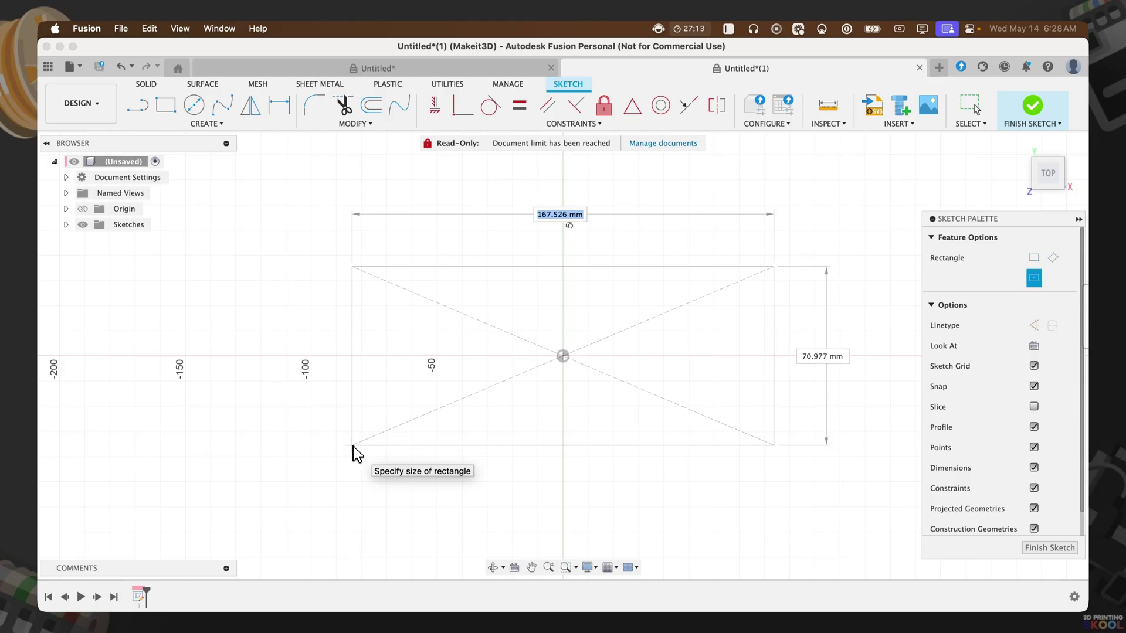
pyautogui.press('Tab')
pyautogui.press('Tab')
pyautogui.press('Tab')
pyautogui.press('Tab')
pyautogui.press('Tab')
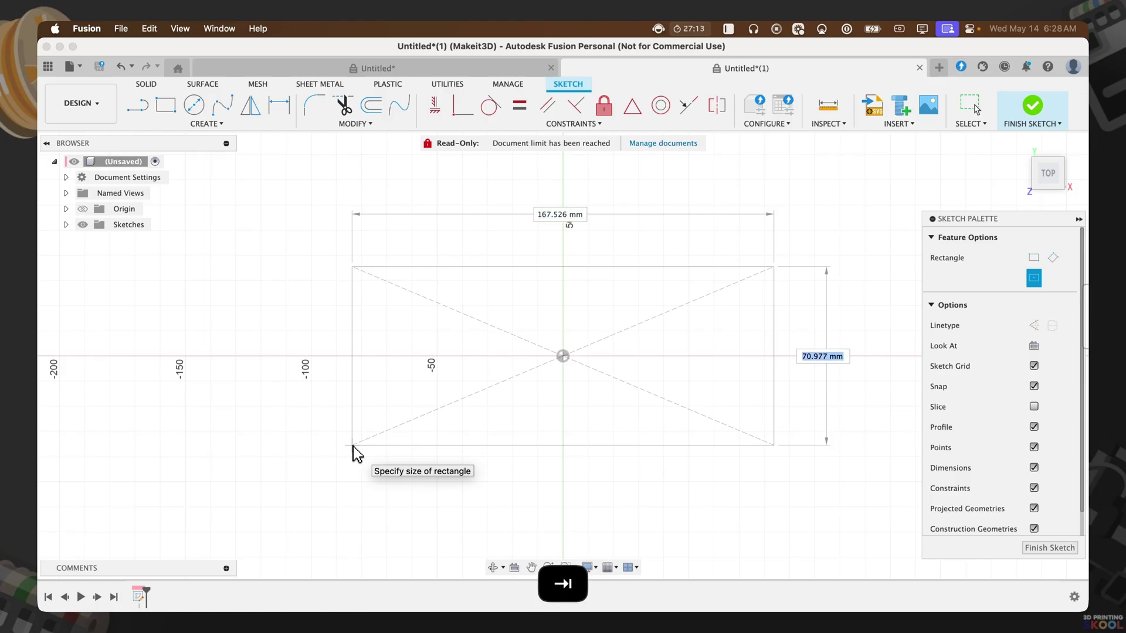
pyautogui.press('Tab')
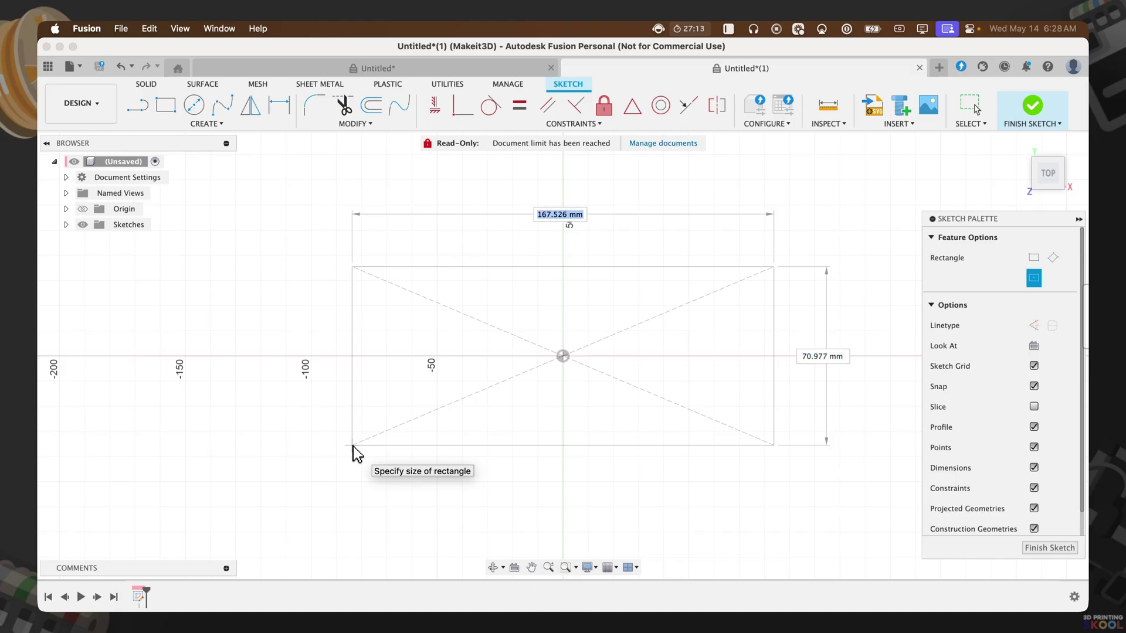
pyautogui.write('140')
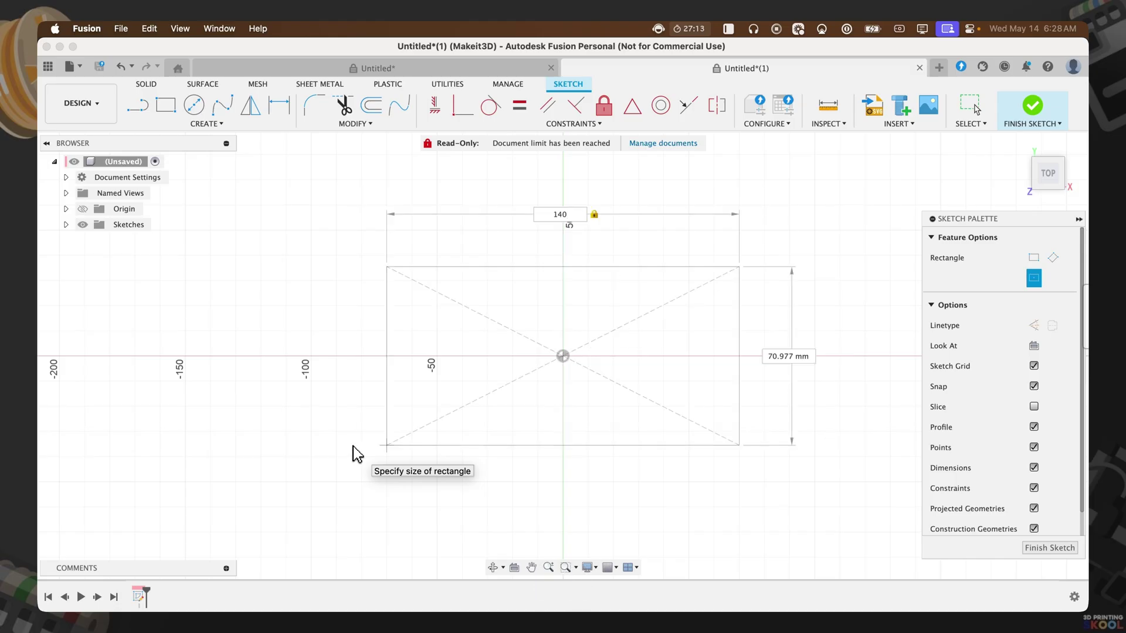
pyautogui.press('Tab')
pyautogui.write('180')
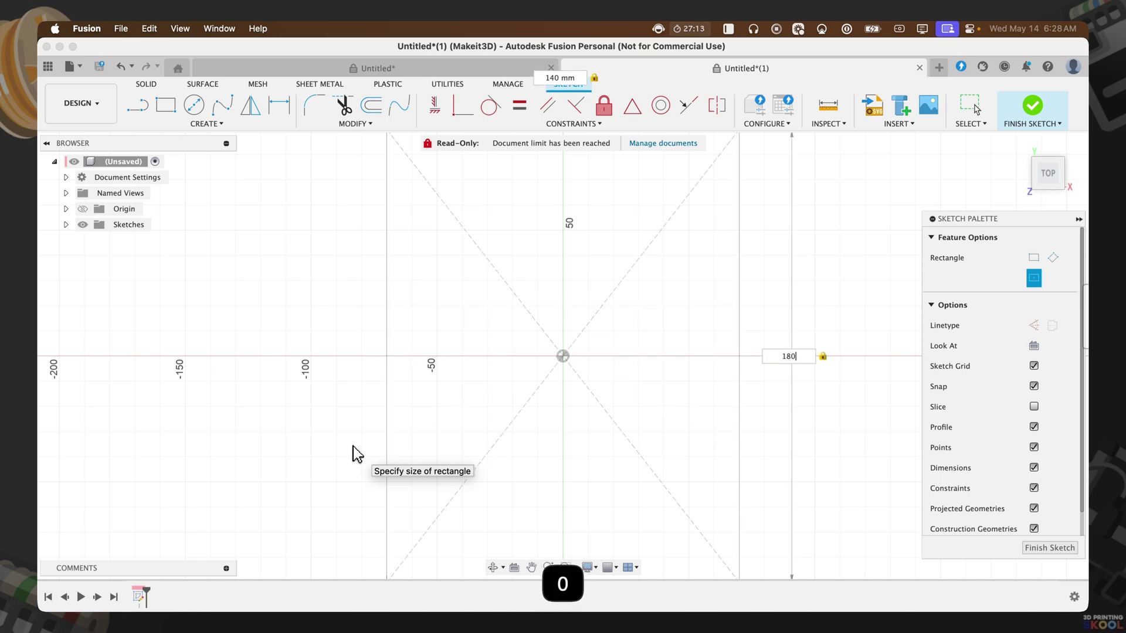
pyautogui.press('Return')
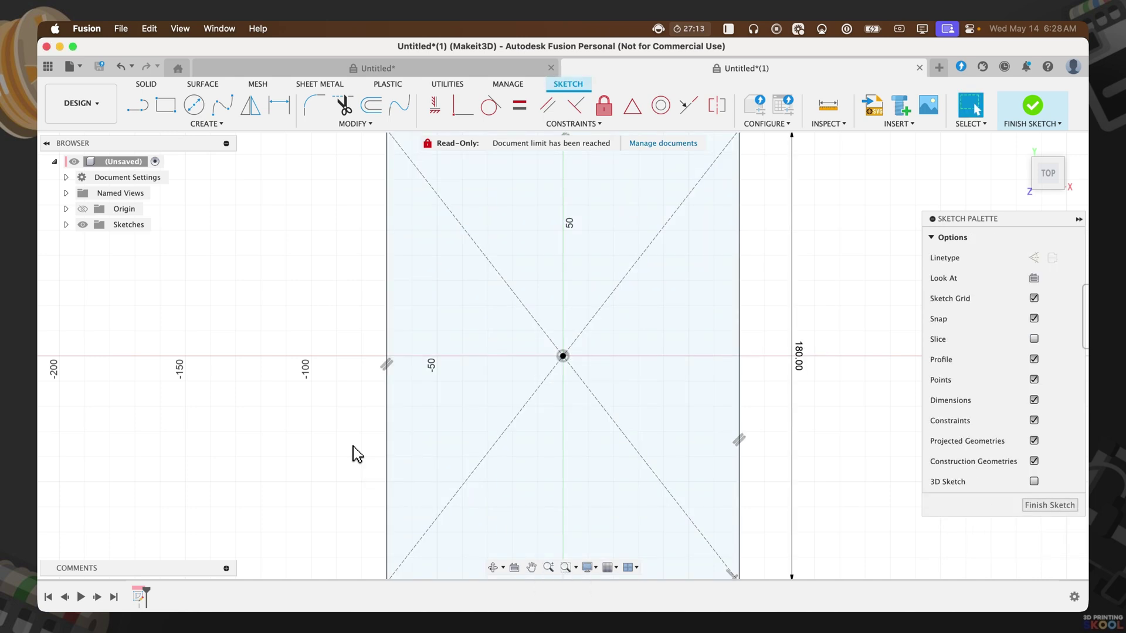
# - Finish the rectangle sketch and return to the 3D design view
pyautogui.click(1035, 109)
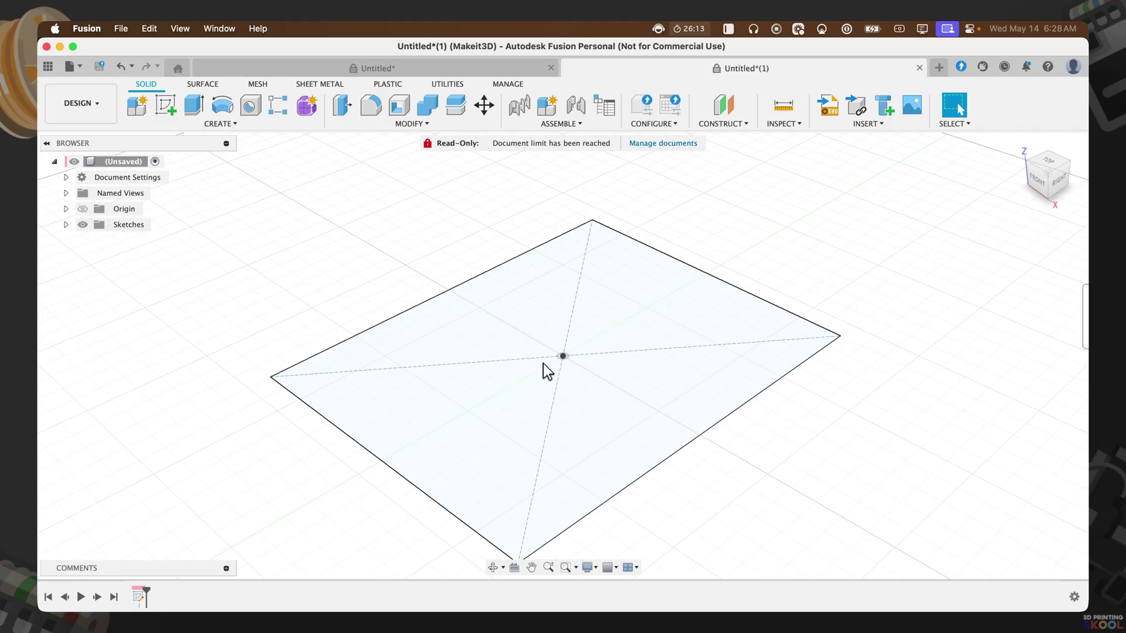
# - Extrude the 140 × 180 mm rectangle profile upward 20 mm into a solid block
pyautogui.click(625, 392)
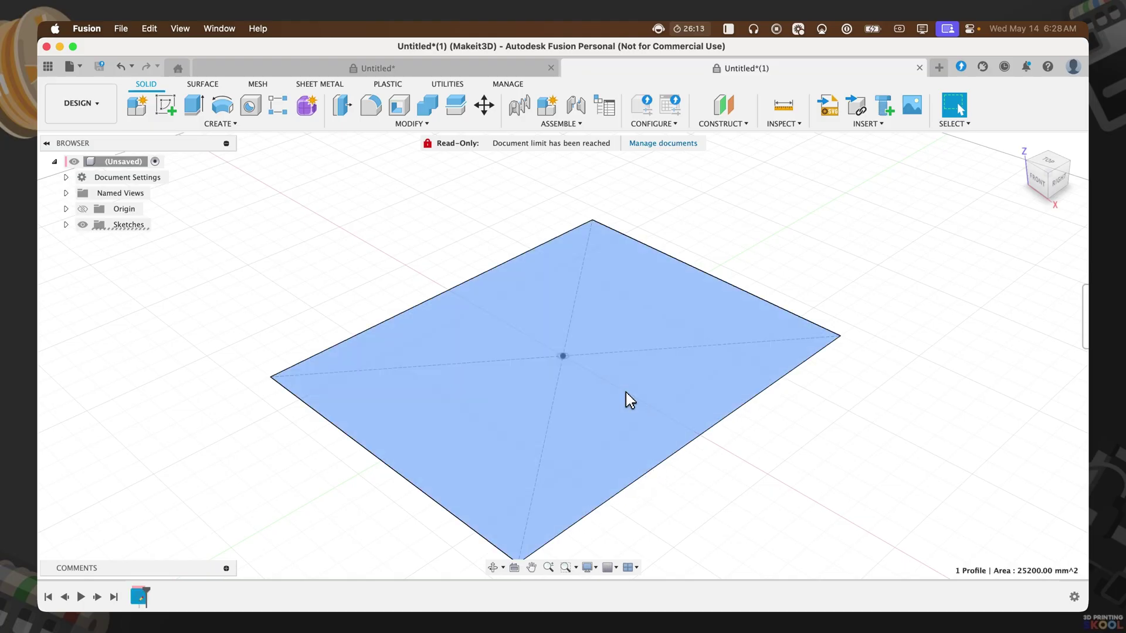
pyautogui.press('e')
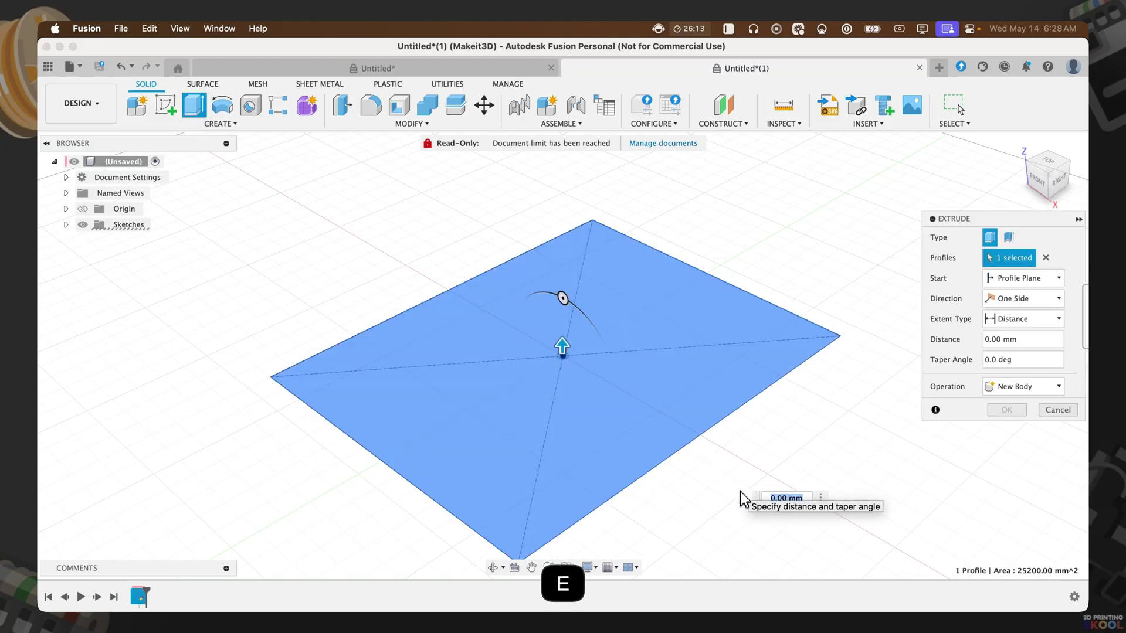
pyautogui.moveTo(986, 222); pyautogui.dragTo(924, 233)
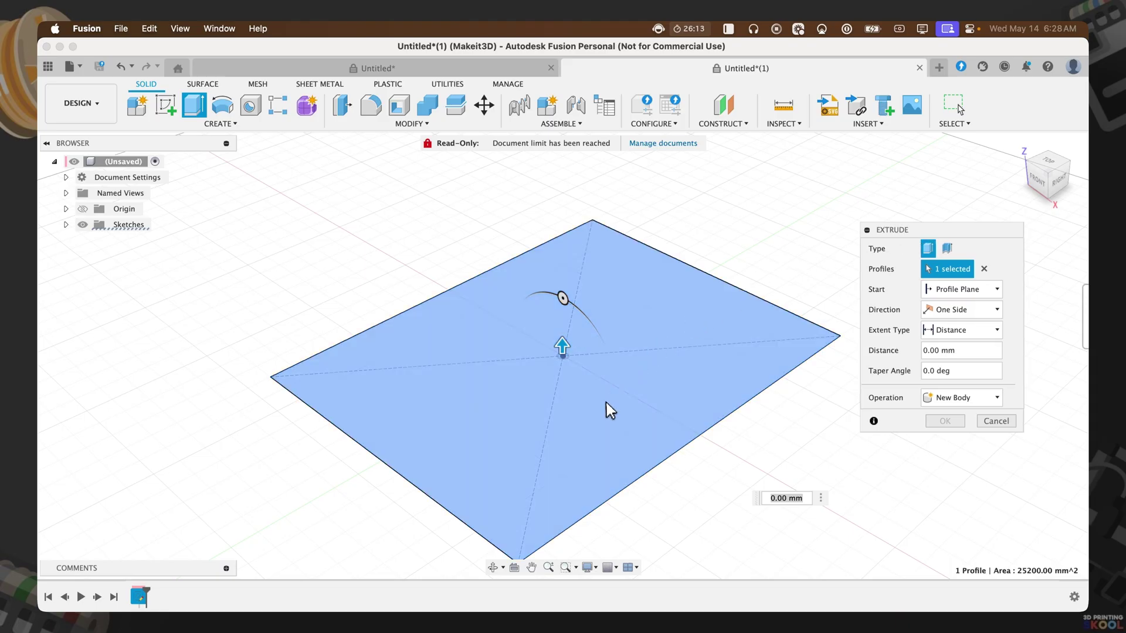
pyautogui.moveTo(561, 351); pyautogui.dragTo(564, 305)
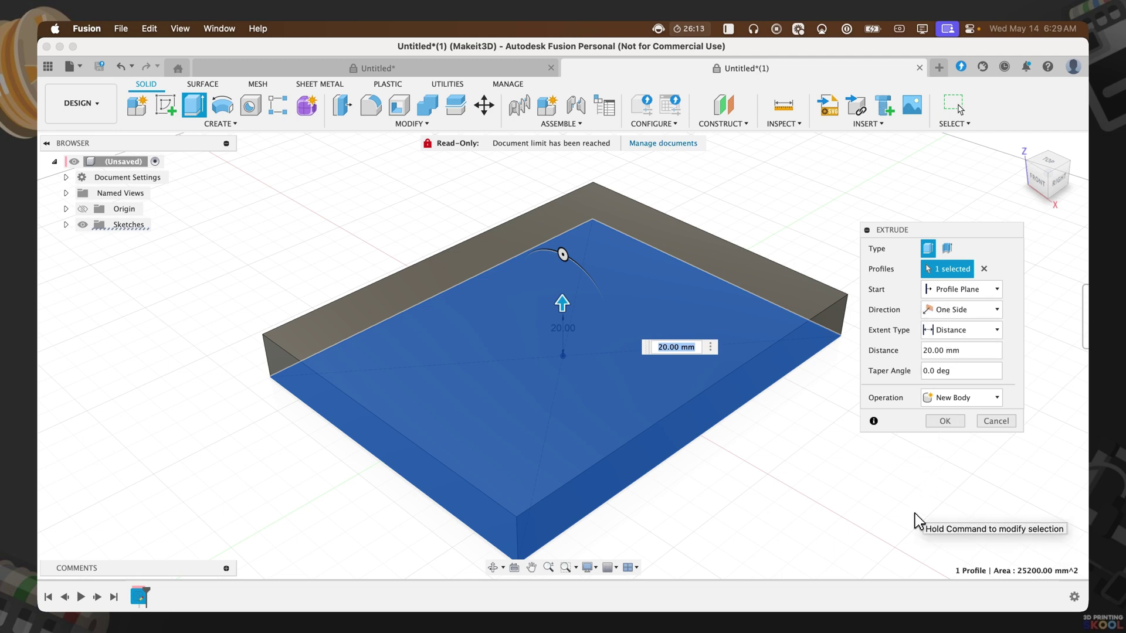
pyautogui.click(944, 421)
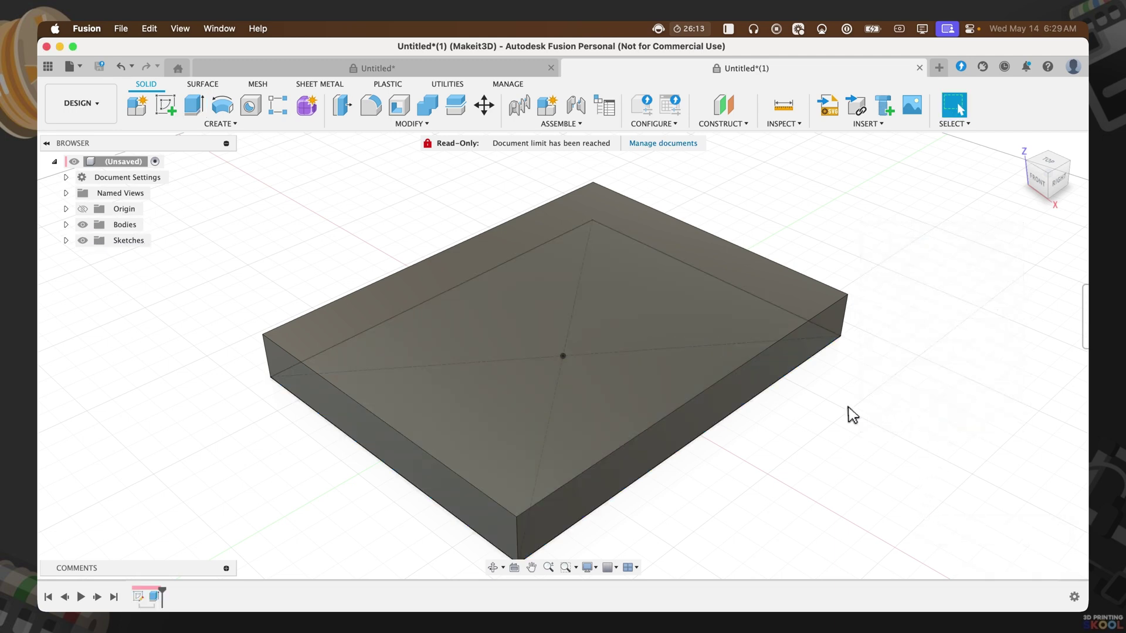
# - Orbit the box and switch Sketch1's visibility off in the Browser's Sketches folder
pyautogui.keyDown('shift'); pyautogui.moveTo(847, 402); pyautogui.dragTo(696, 404, button='middle'); pyautogui.keyUp('shift')
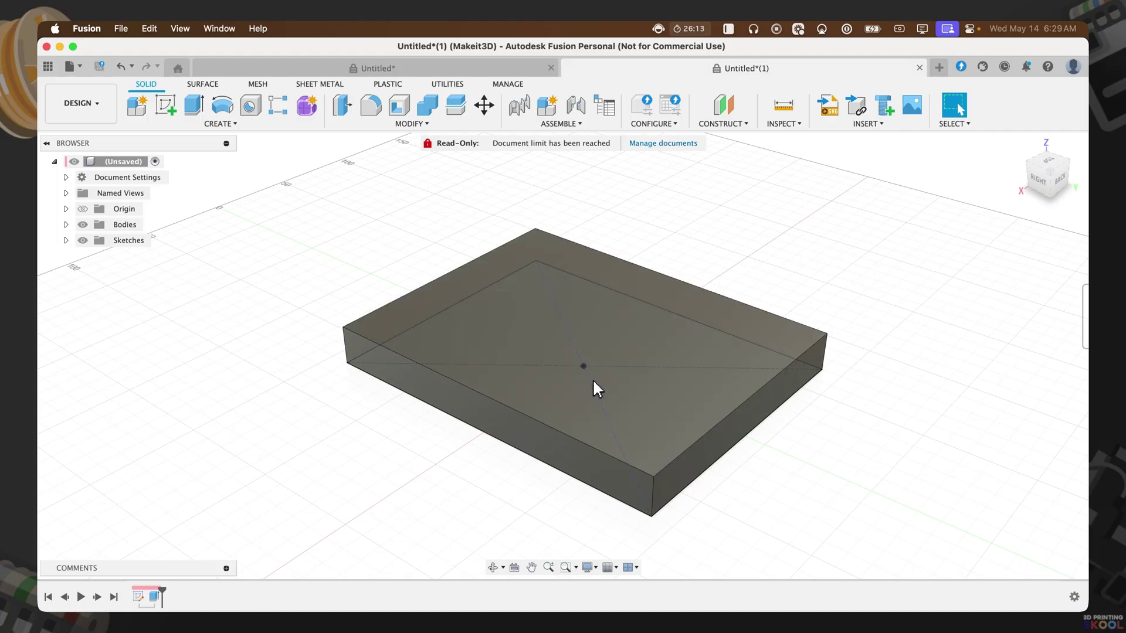
pyautogui.click(67, 241)
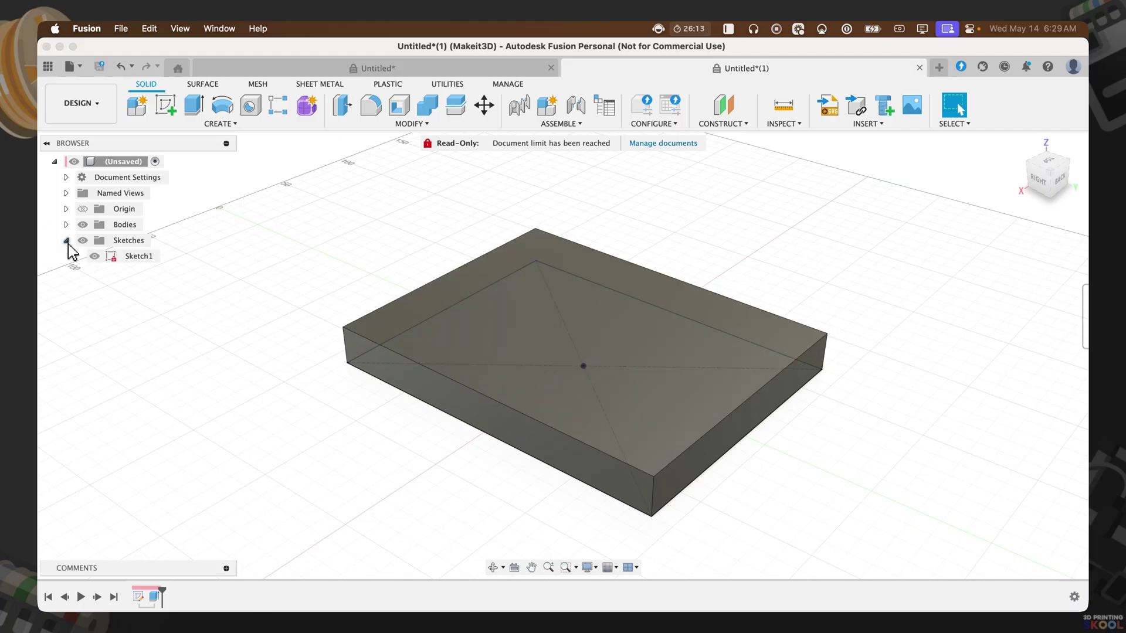
pyautogui.click(94, 257)
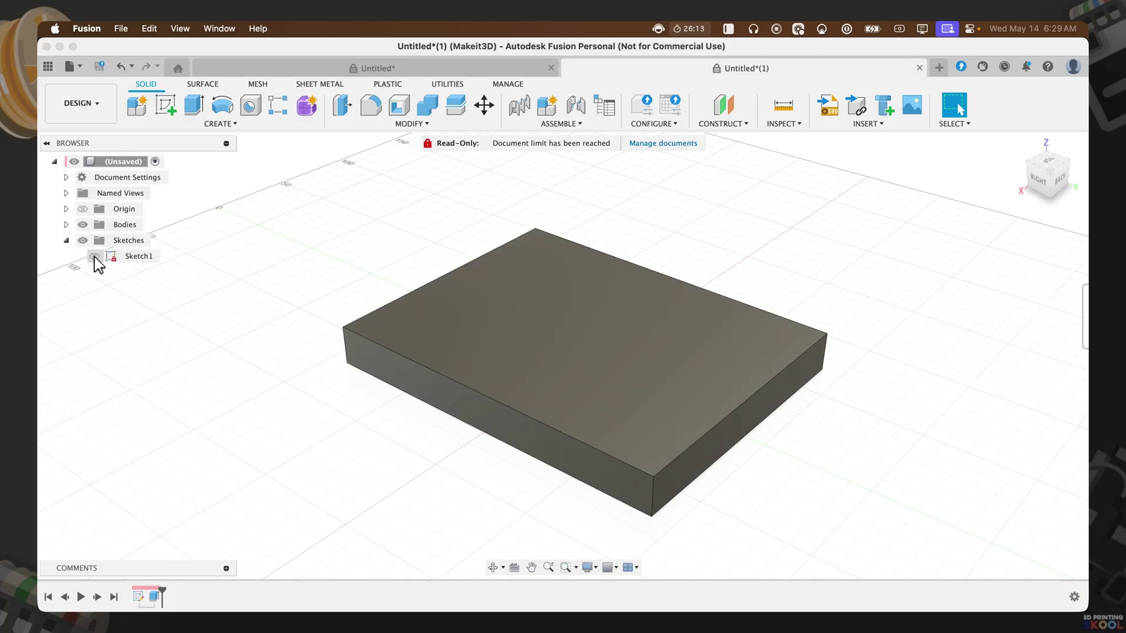
pyautogui.click(95, 257)
pyautogui.click(94, 256)
pyautogui.click(95, 257)
pyautogui.click(95, 257)
# - Fillet the block's four vertical corner edges with a 10 mm radius
pyautogui.click(411, 126)
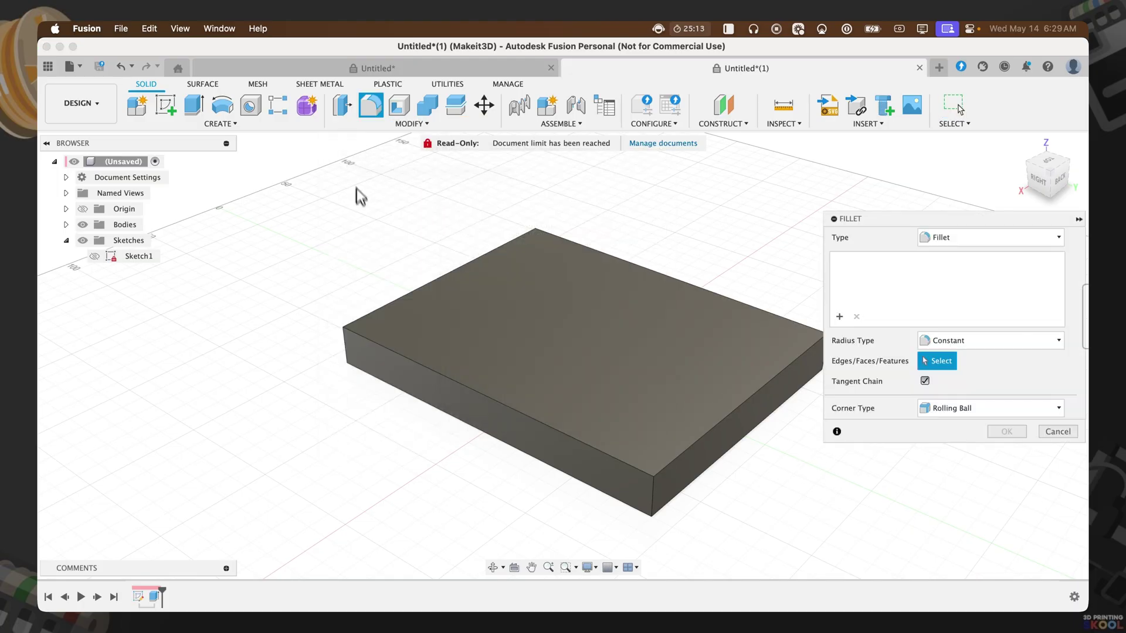
pyautogui.click(350, 357)
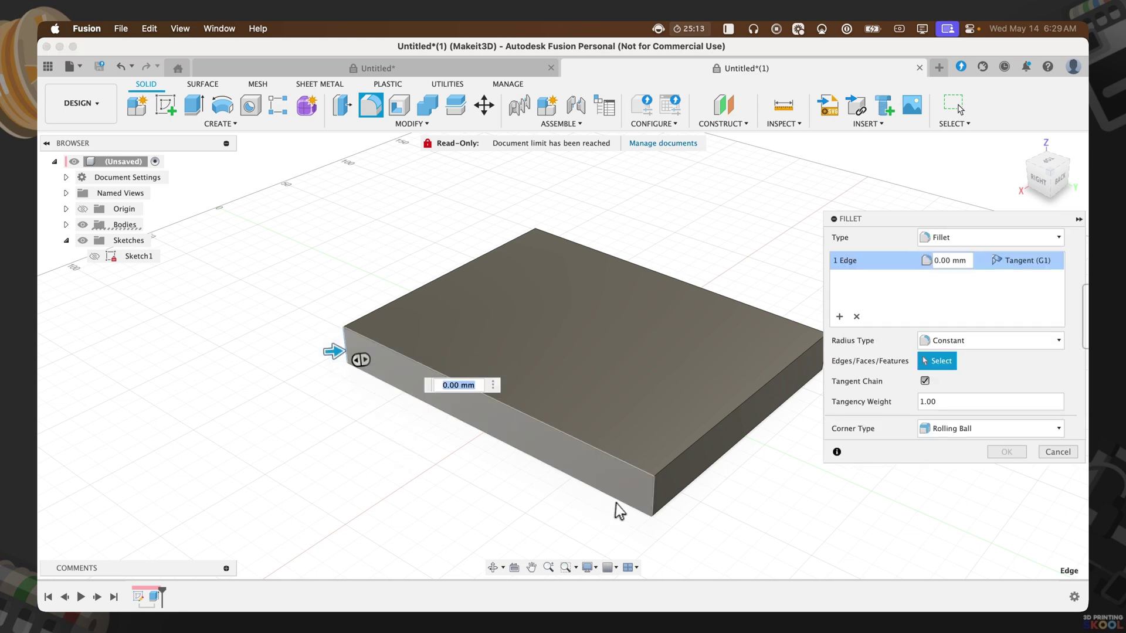
pyautogui.click(655, 497)
pyautogui.moveTo(755, 442); pyautogui.dragTo(740, 449, button='middle')
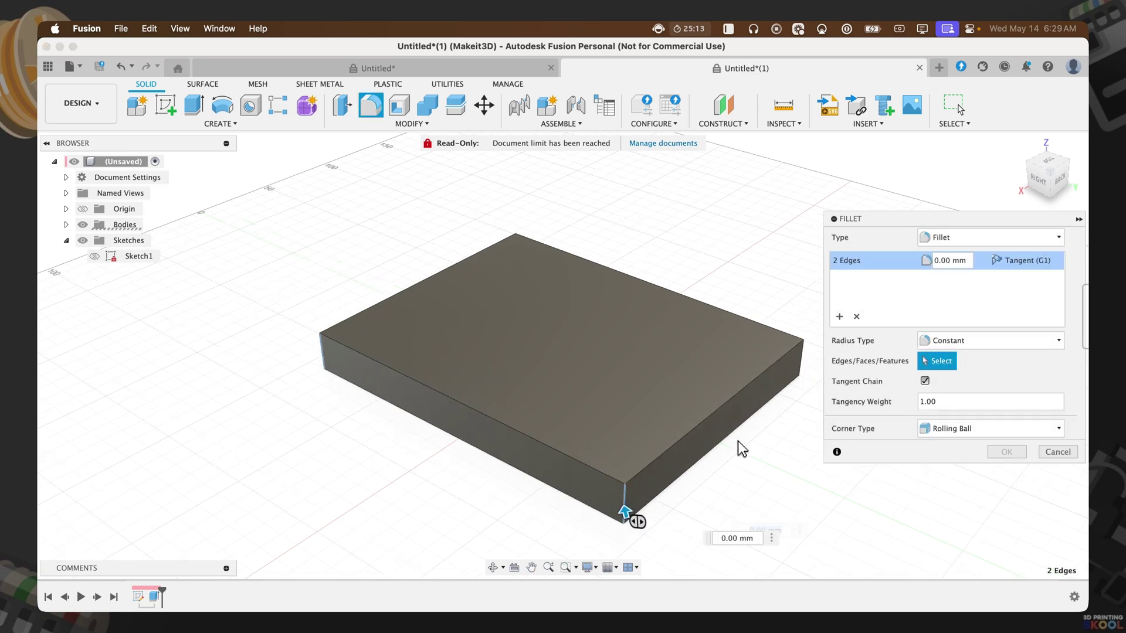
pyautogui.click(801, 358)
pyautogui.click(515, 245)
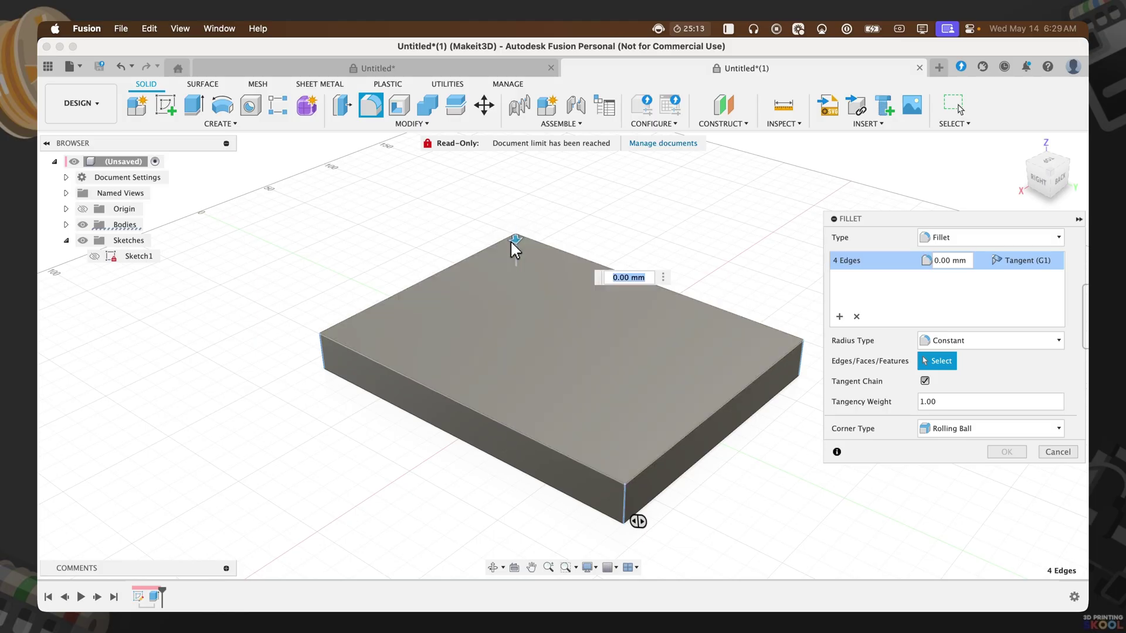
pyautogui.write('10')
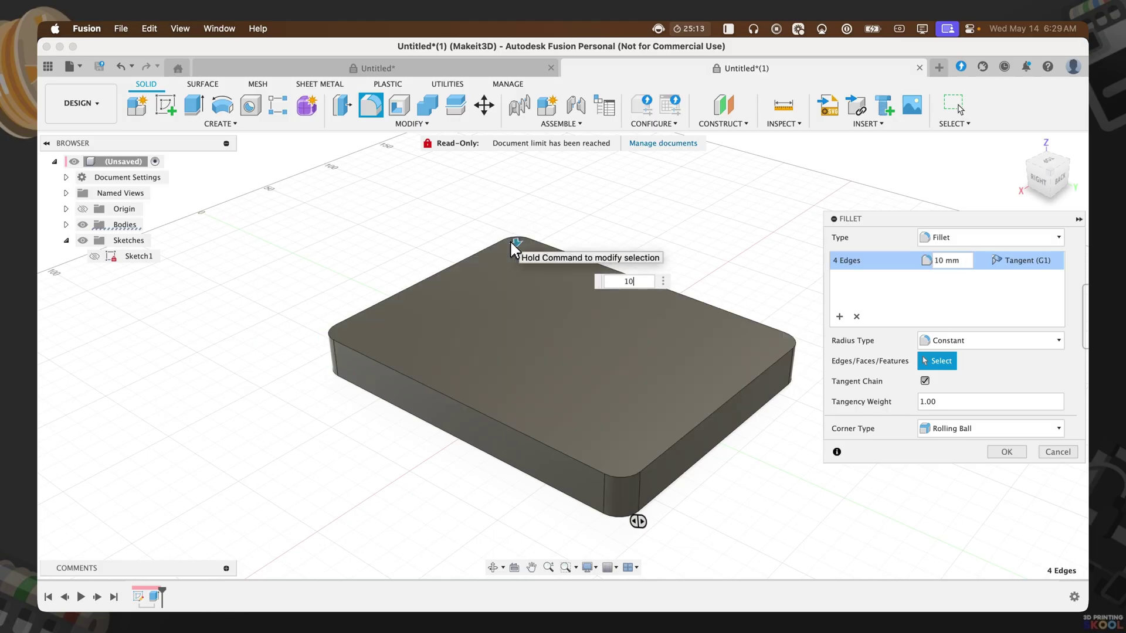
pyautogui.press('Return')
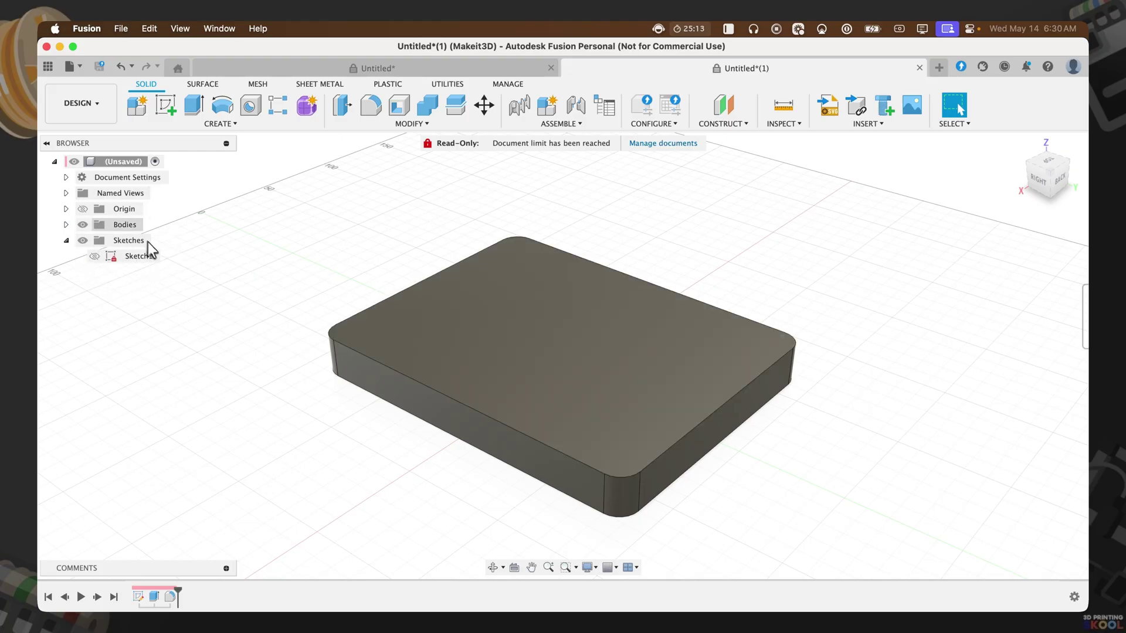
# - Start Sketch2 on the slab's top face and view it from the top
pyautogui.click(169, 114)
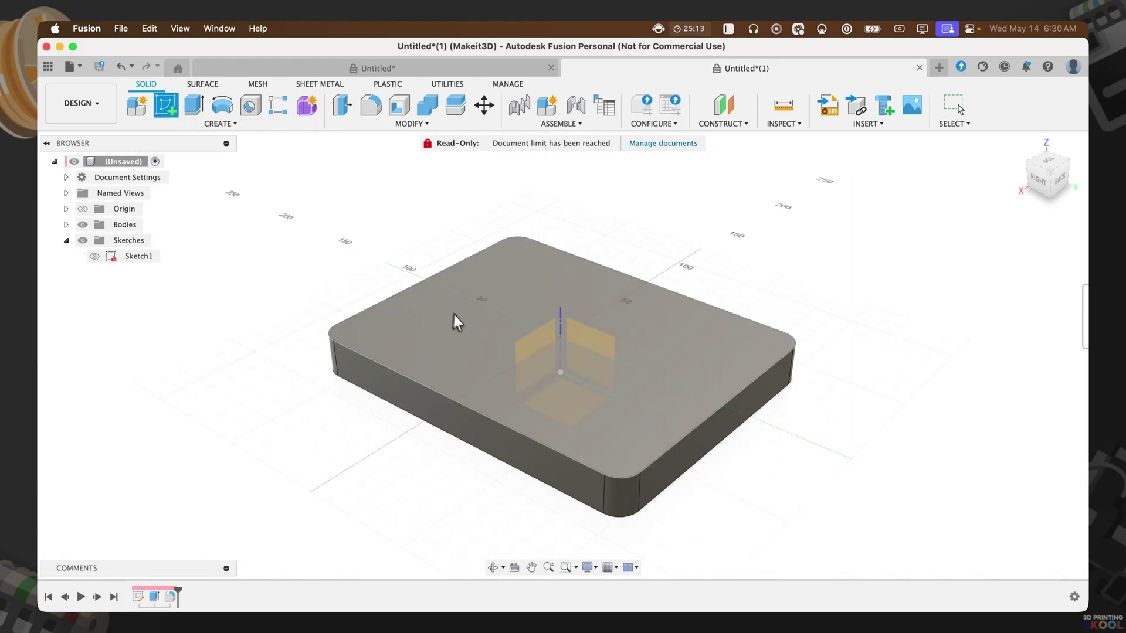
pyautogui.click(473, 330)
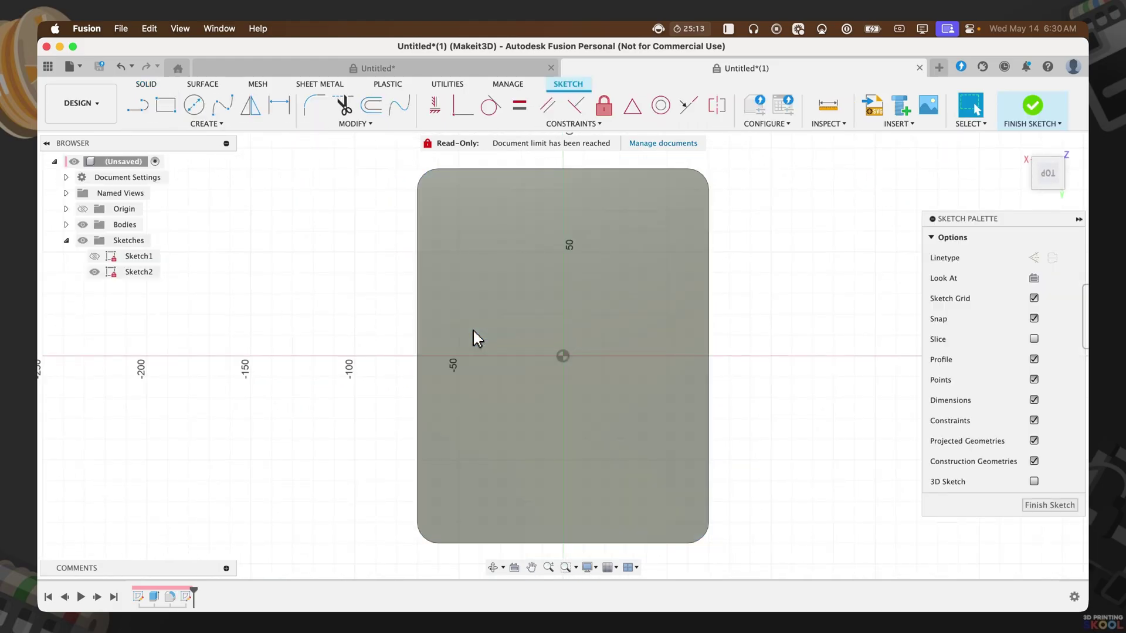
pyautogui.keyDown('shift'); pyautogui.moveTo(521, 378); pyautogui.dragTo(578, 319, button='middle'); pyautogui.keyUp('shift')
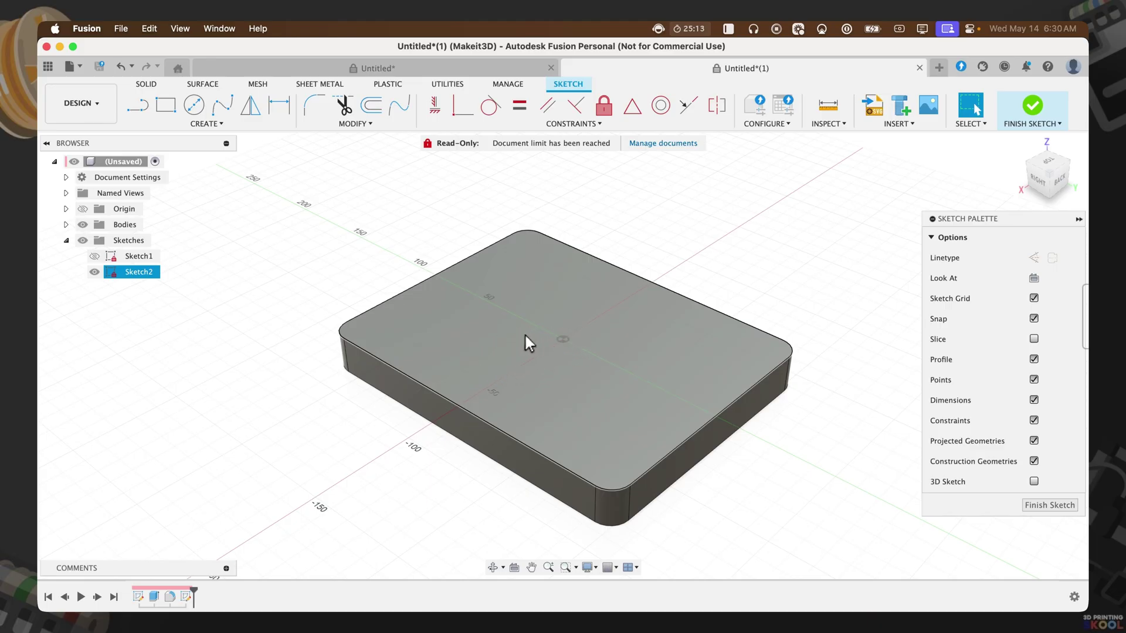
pyautogui.click(1047, 164)
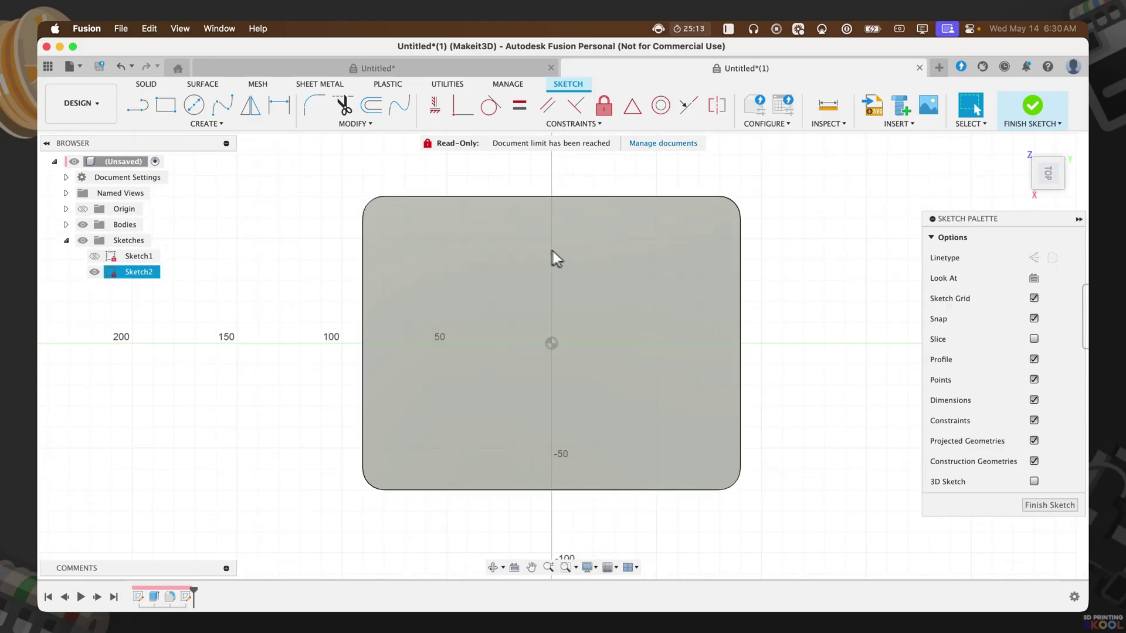
pyautogui.click(161, 112)
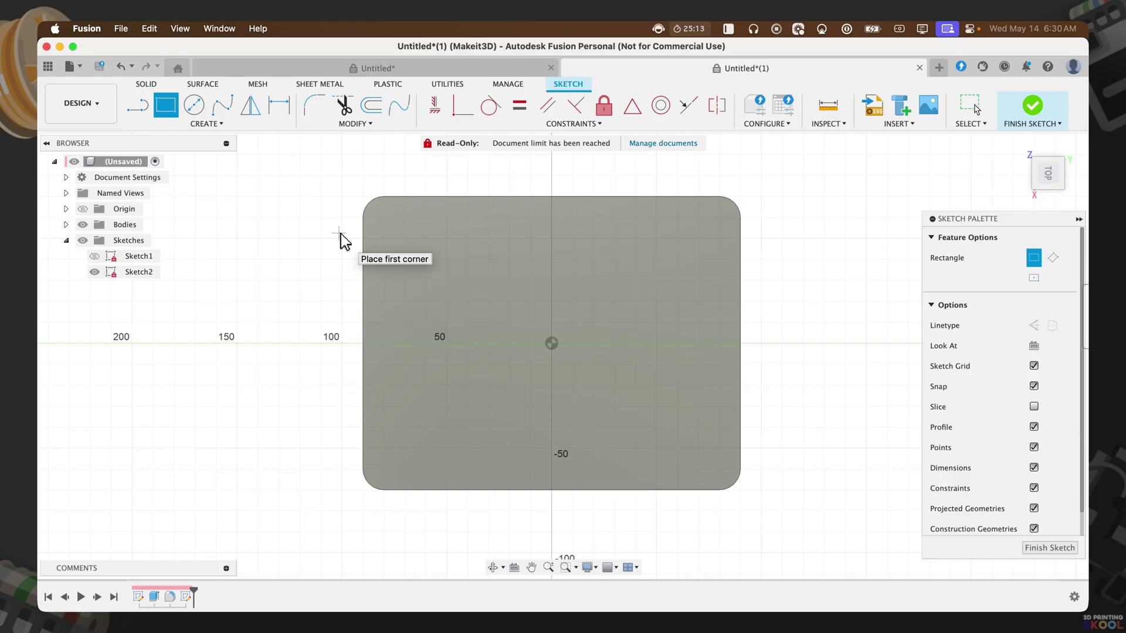
# - Draw a wide rectangle left of centre and a narrower rectangle beside it on the right
pyautogui.click(380, 210)
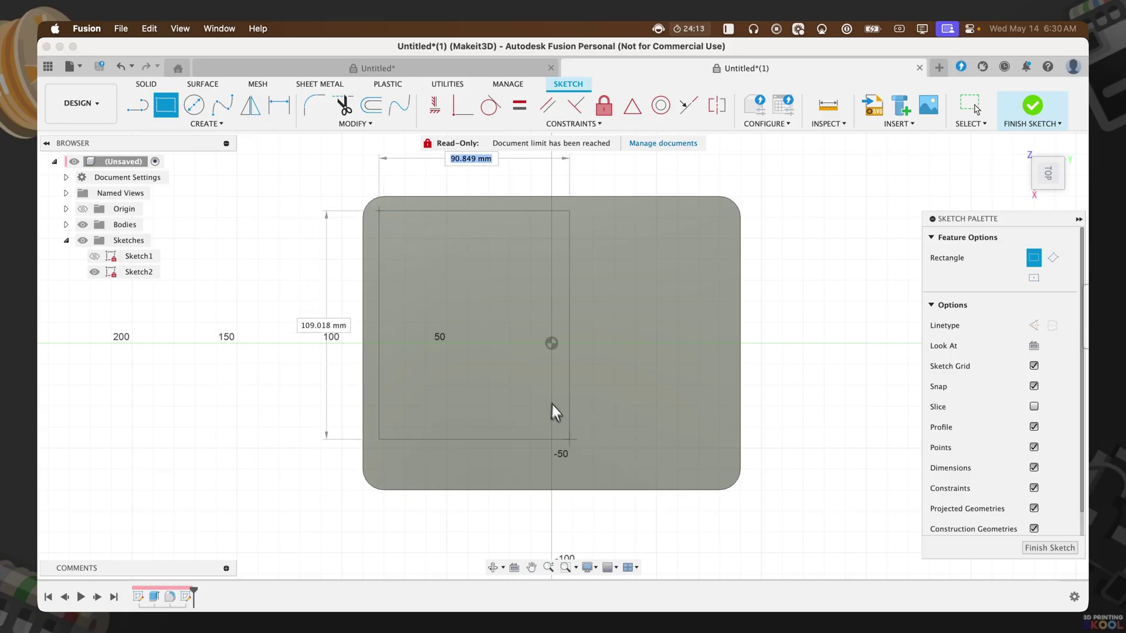
pyautogui.click(592, 473)
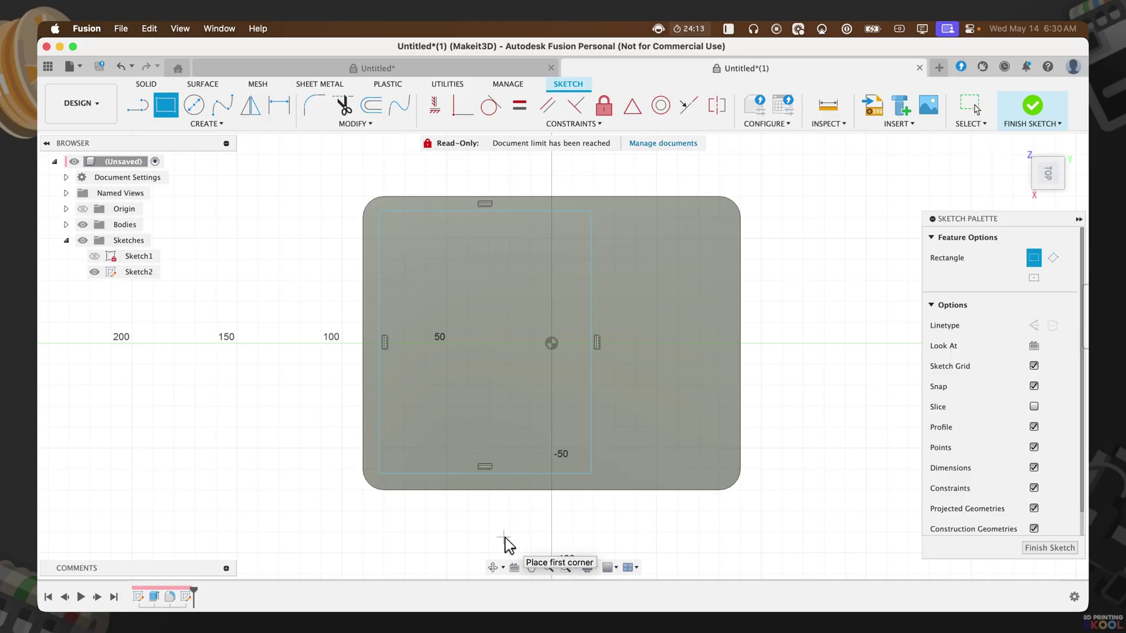
pyautogui.click(606, 211)
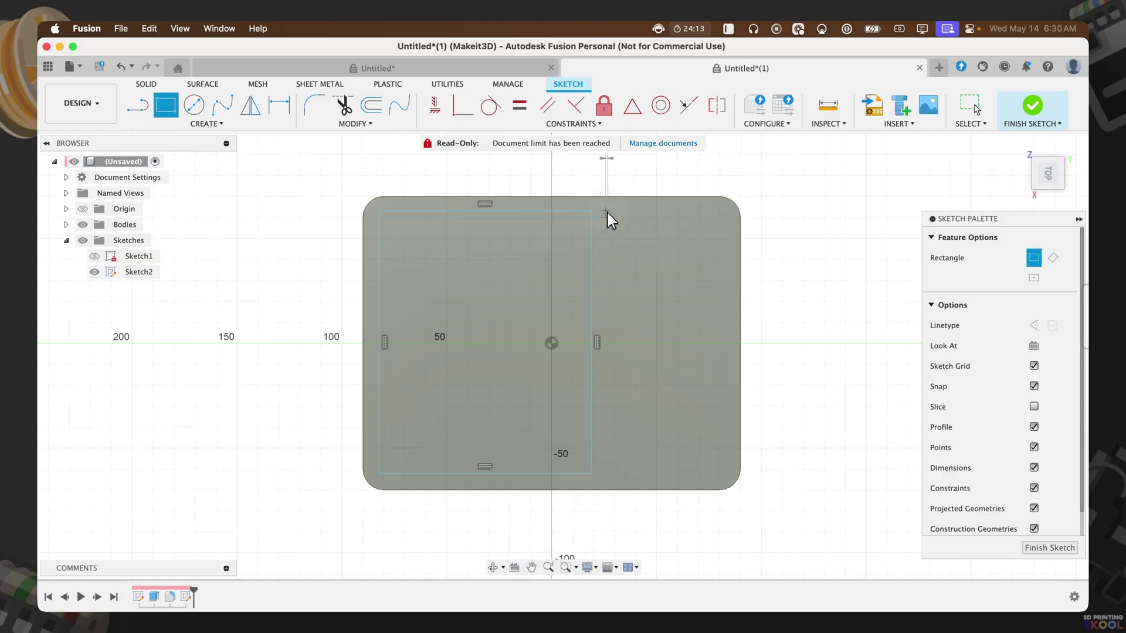
pyautogui.click(720, 473)
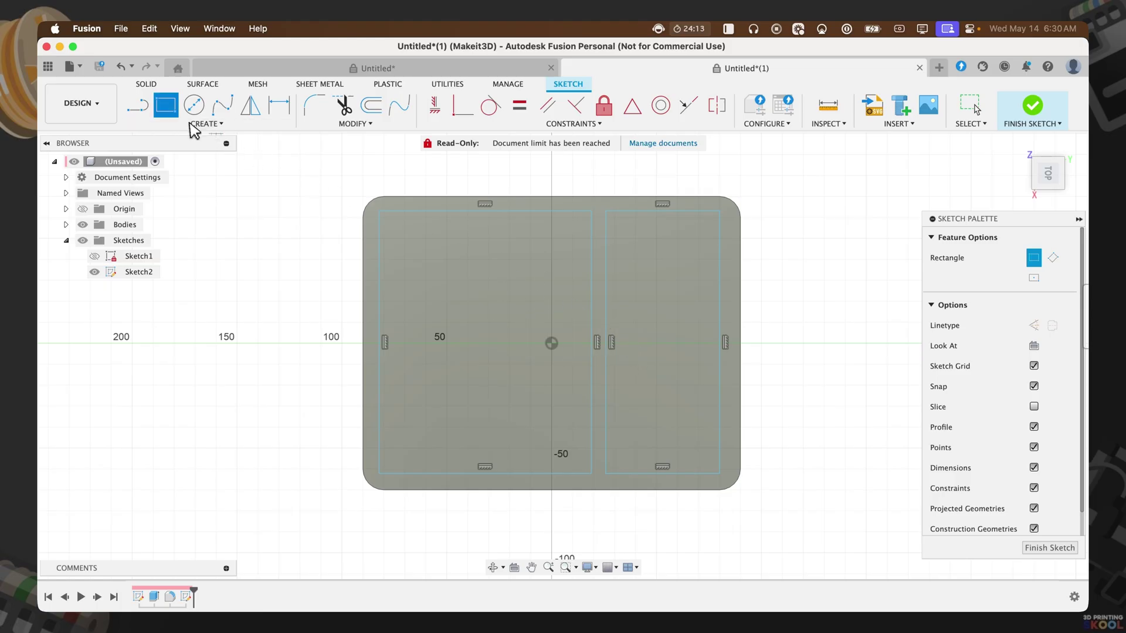
pyautogui.click(547, 109)
pyautogui.click(590, 290)
pyautogui.click(606, 297)
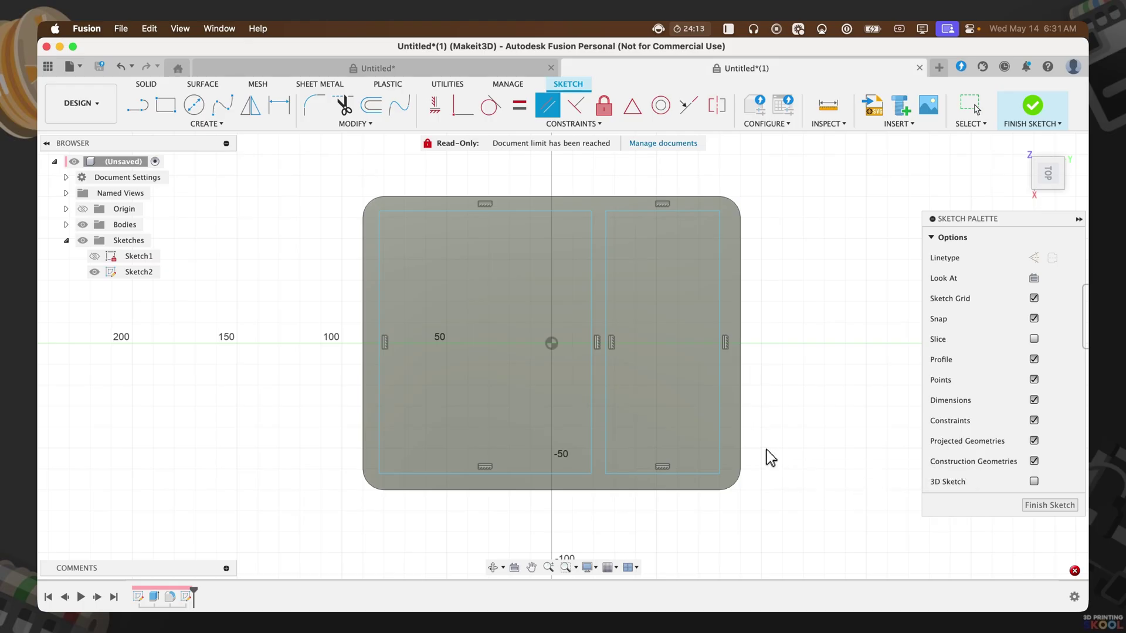
# - Dimension both rectangles' top edges 8 mm from the slab's top edge, linking the right one to d7
pyautogui.press('d')
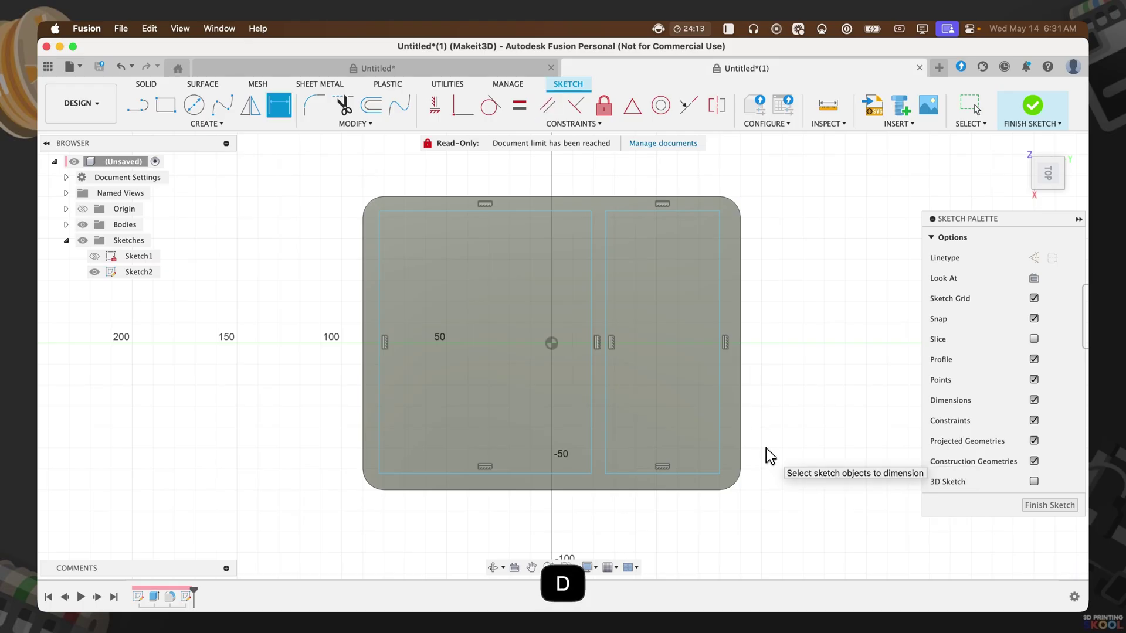
pyautogui.click(512, 211)
pyautogui.click(508, 198)
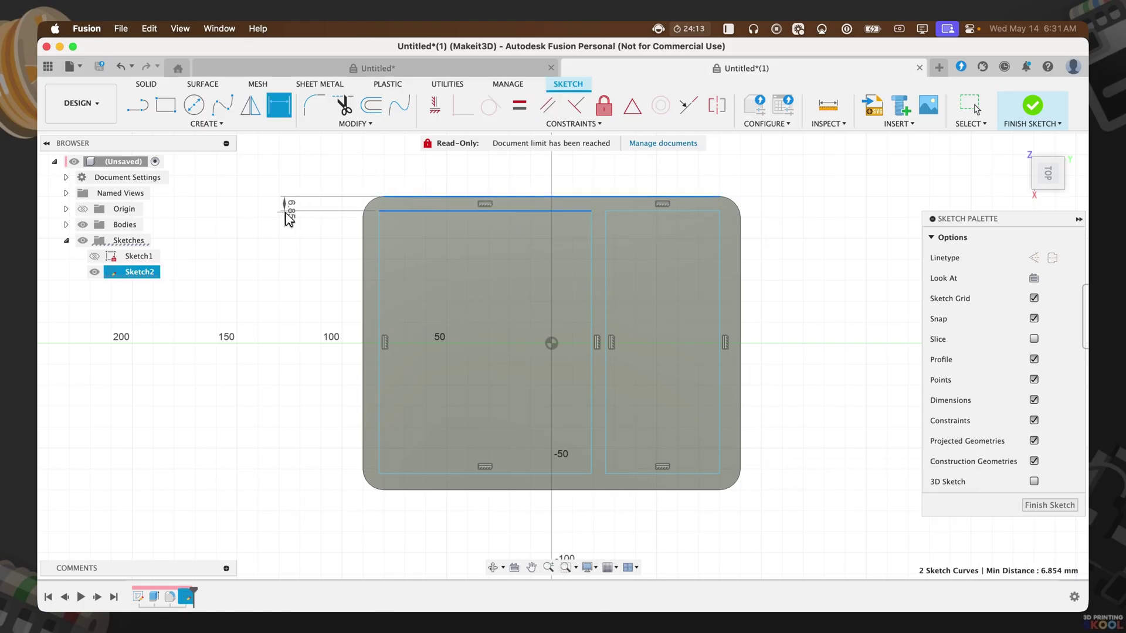
pyautogui.click(285, 212)
pyautogui.write('8')
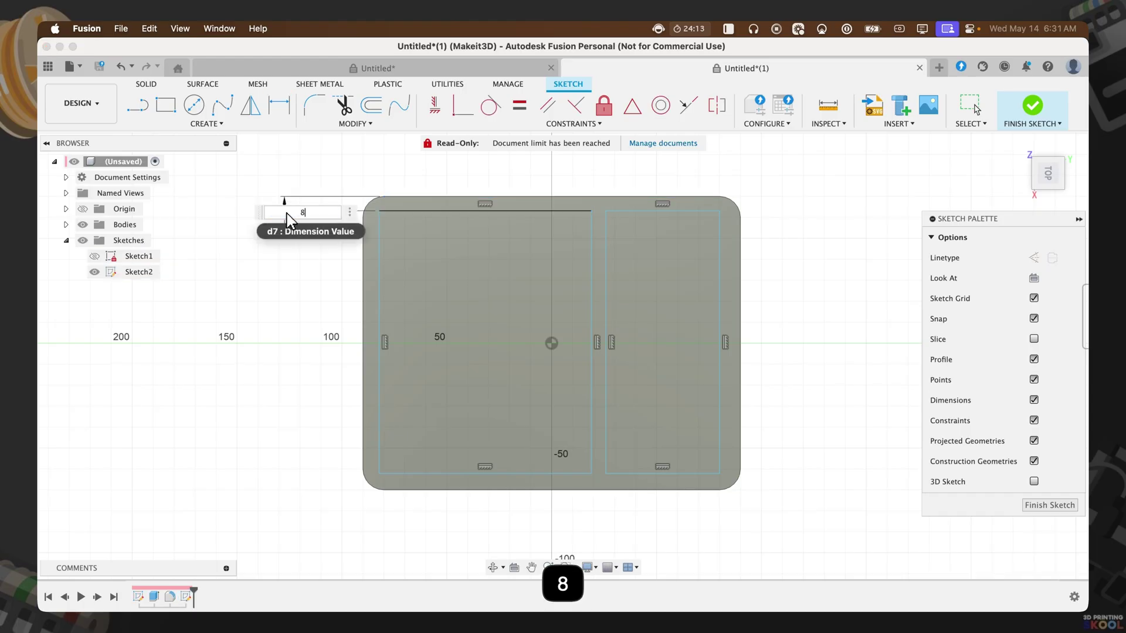
pyautogui.press('Return')
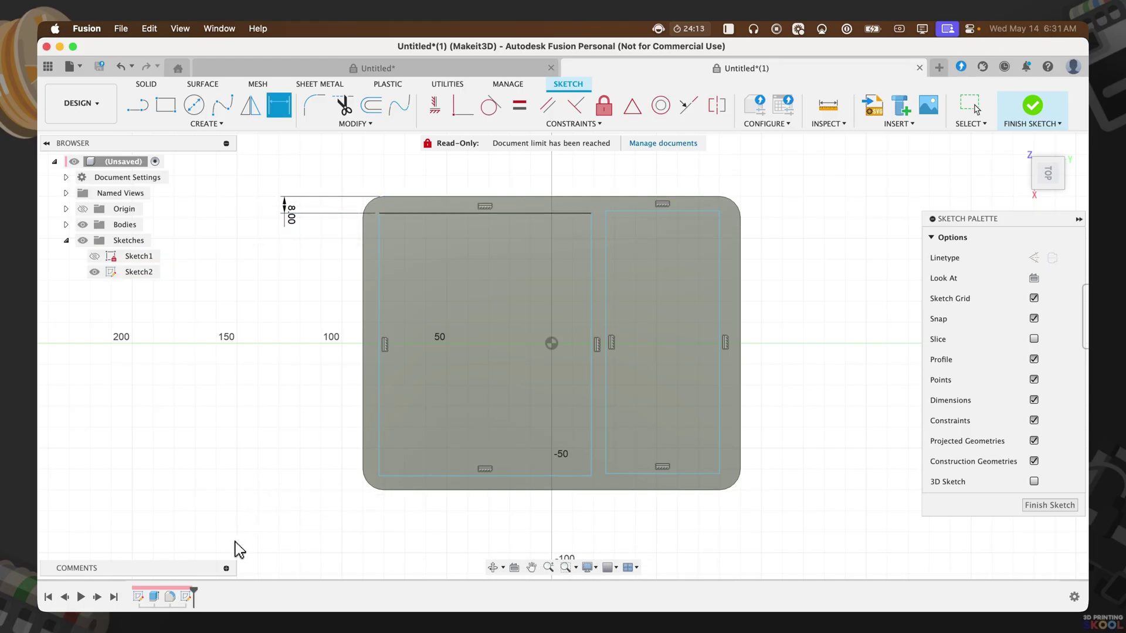
pyautogui.click(640, 211)
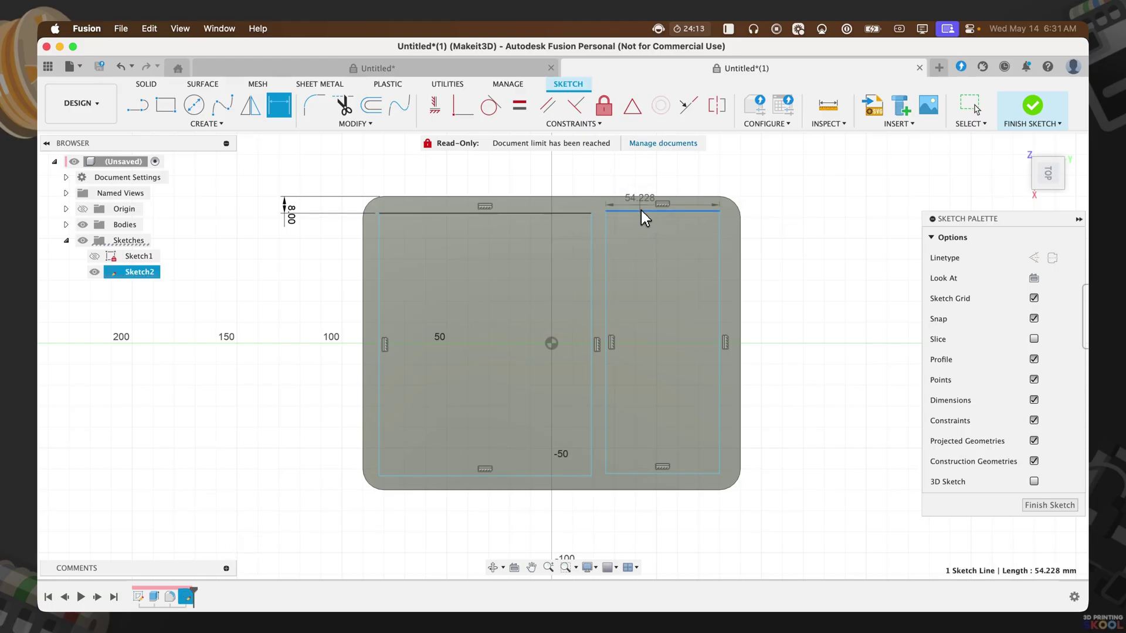
pyautogui.click(641, 198)
pyautogui.click(791, 215)
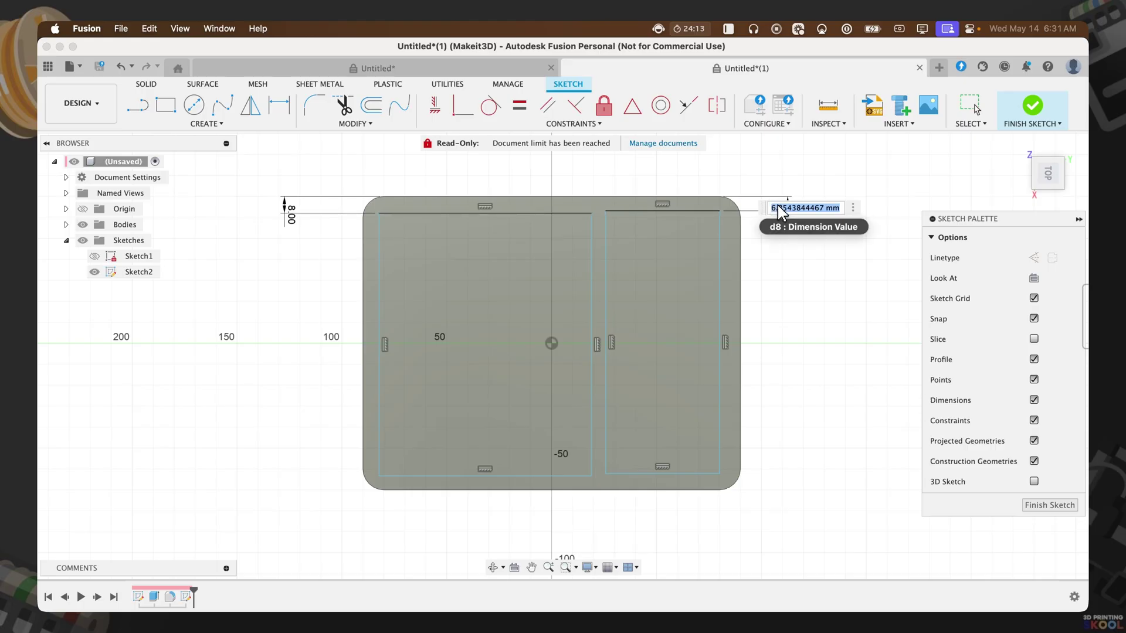
pyautogui.write('8')
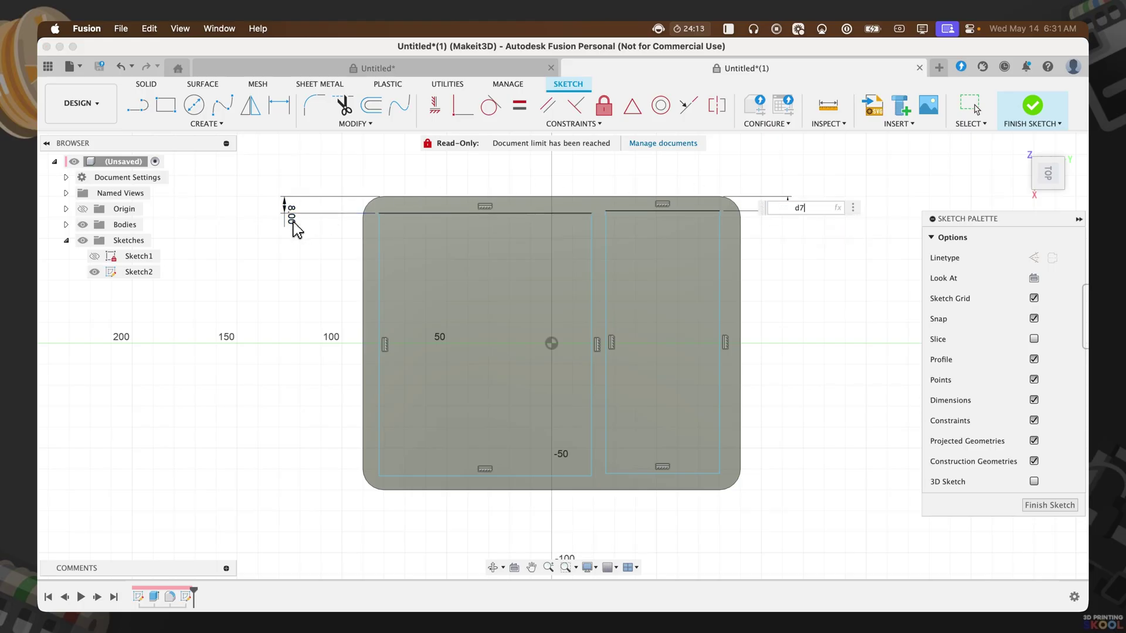
pyautogui.press('Return')
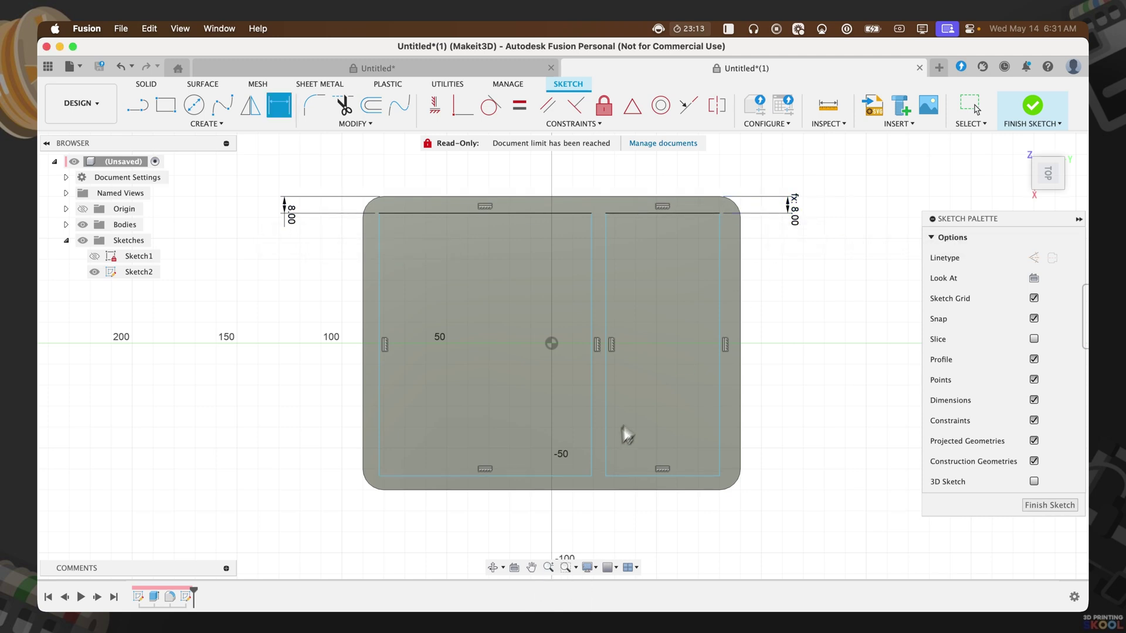
# - Dimension the left and right rectangles' bottom edges to the slab's bottom edge, both set to d7 (8 mm)
pyautogui.press('d')
pyautogui.click(505, 476)
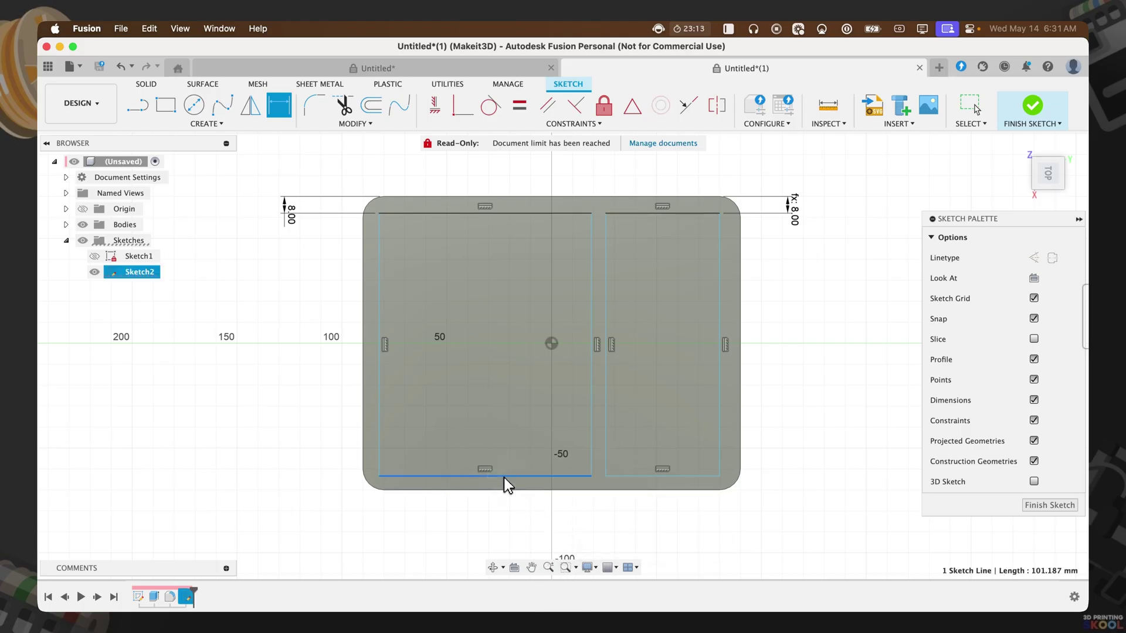
pyautogui.click(506, 489)
pyautogui.click(287, 494)
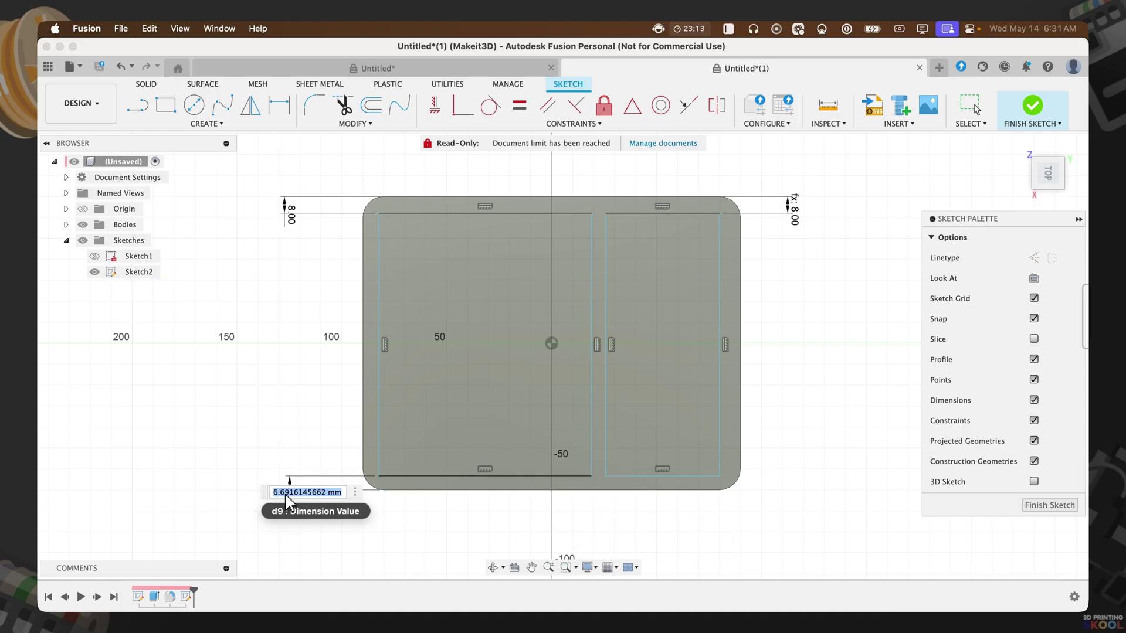
pyautogui.click(290, 220)
pyautogui.press('Return')
pyautogui.press('d')
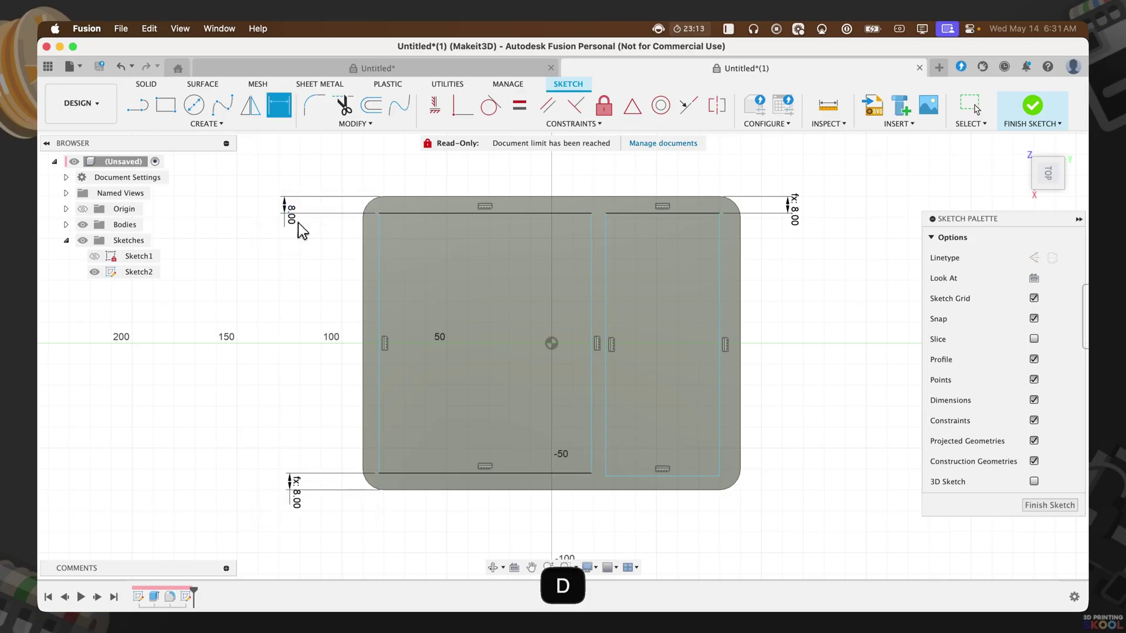
pyautogui.click(649, 477)
pyautogui.click(650, 489)
pyautogui.click(748, 486)
pyautogui.click(292, 218)
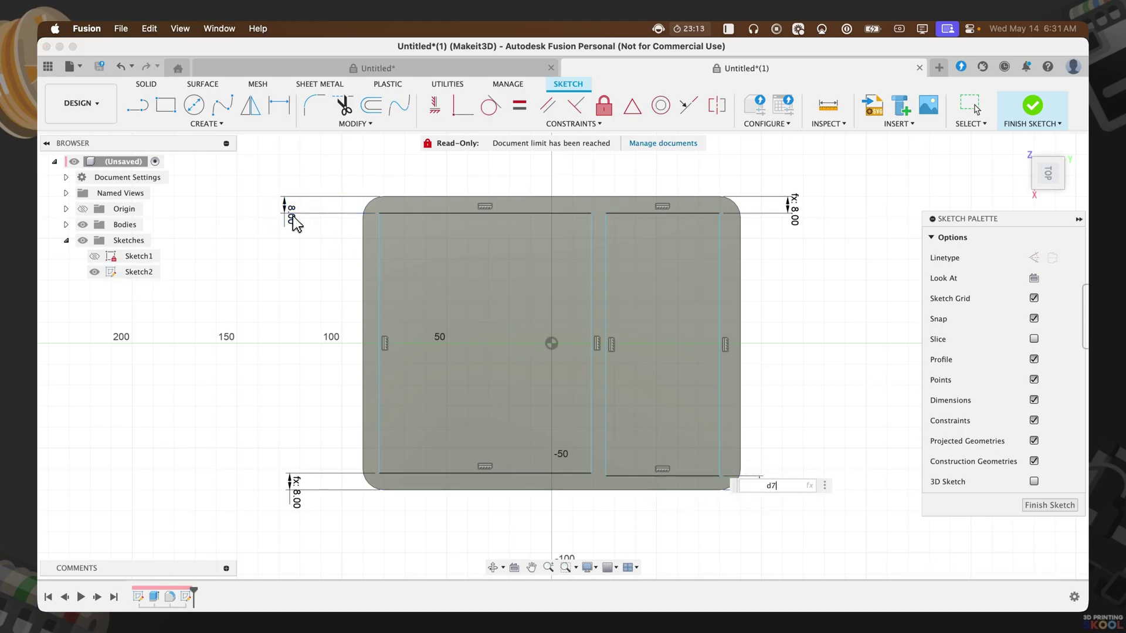
pyautogui.press('Return')
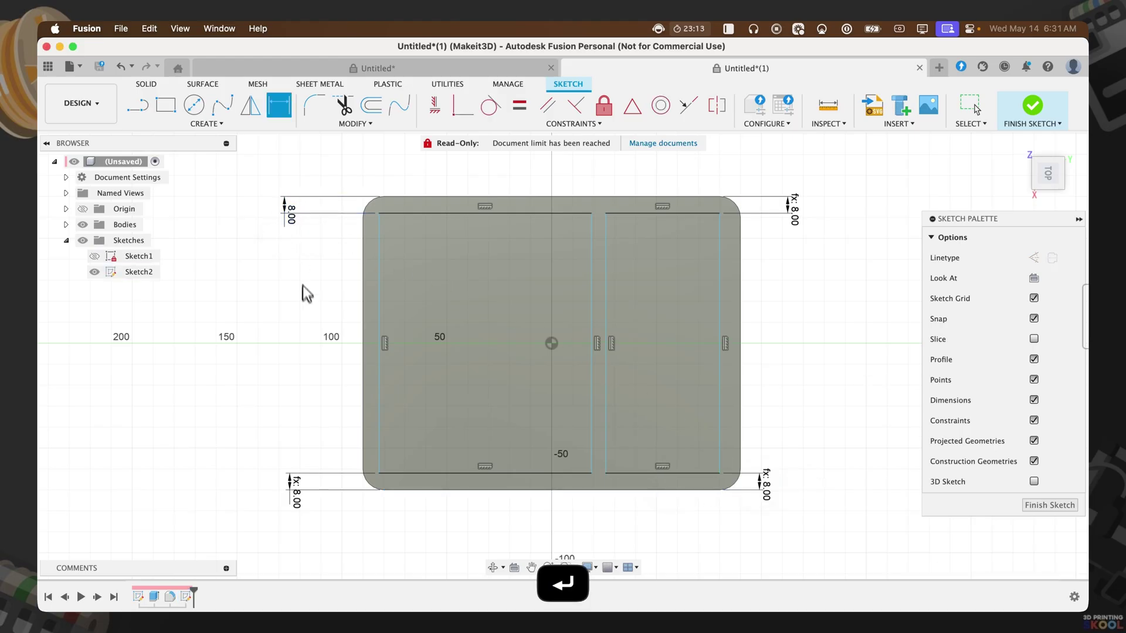
# - Dimension the left wall width between its inner and outer lines as d7
pyautogui.press('d')
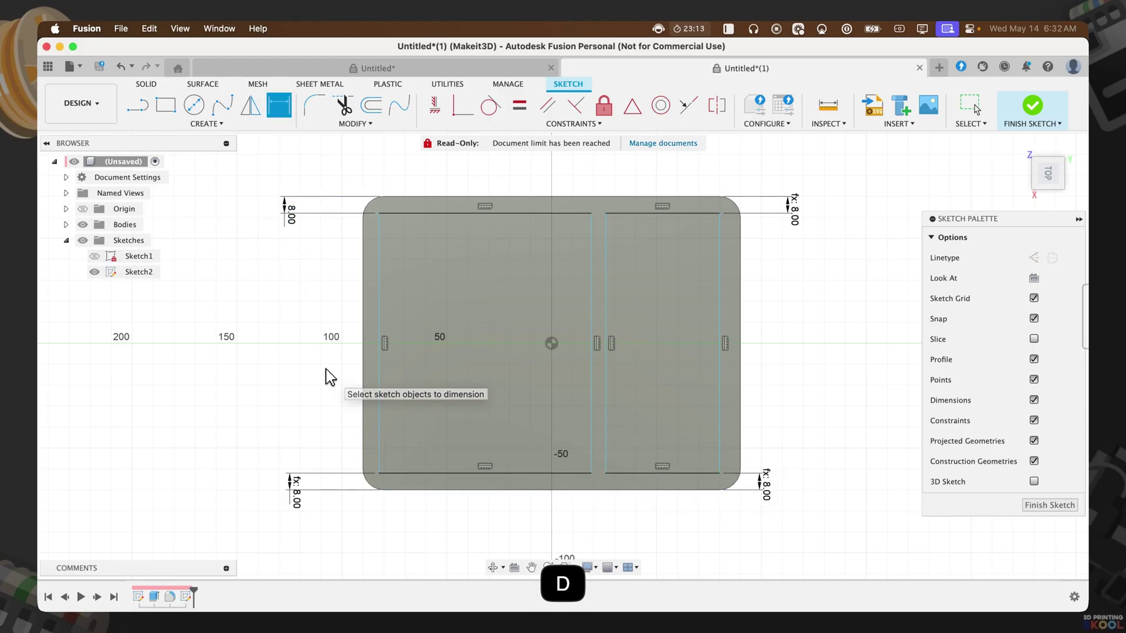
pyautogui.click(379, 350)
pyautogui.click(363, 357)
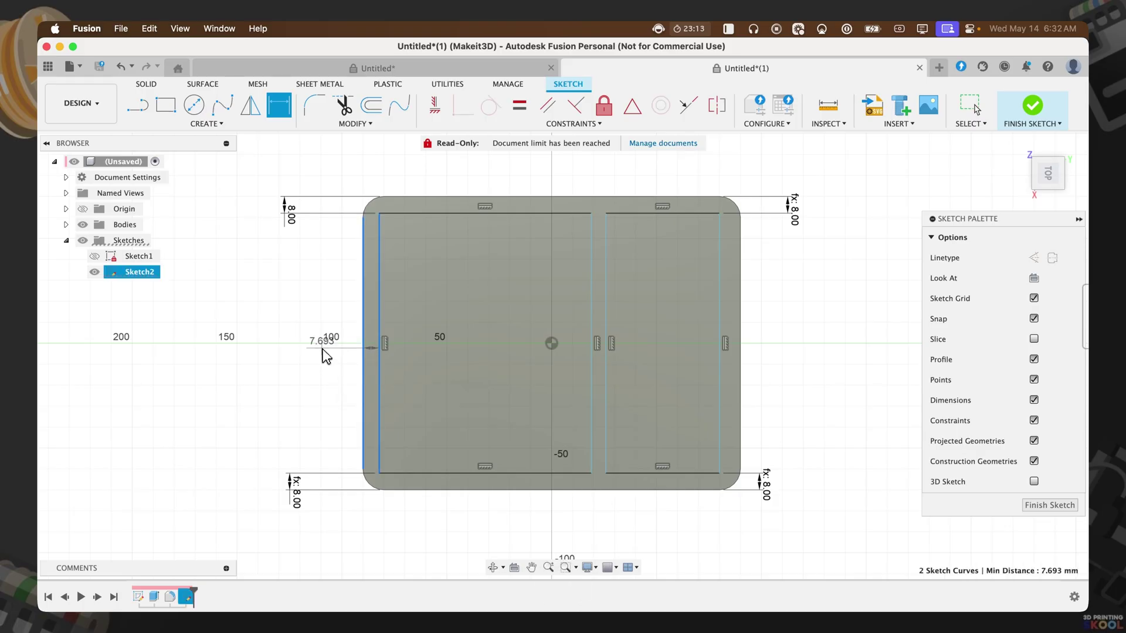
pyautogui.click(322, 349)
pyautogui.write('d7')
pyautogui.press('Return')
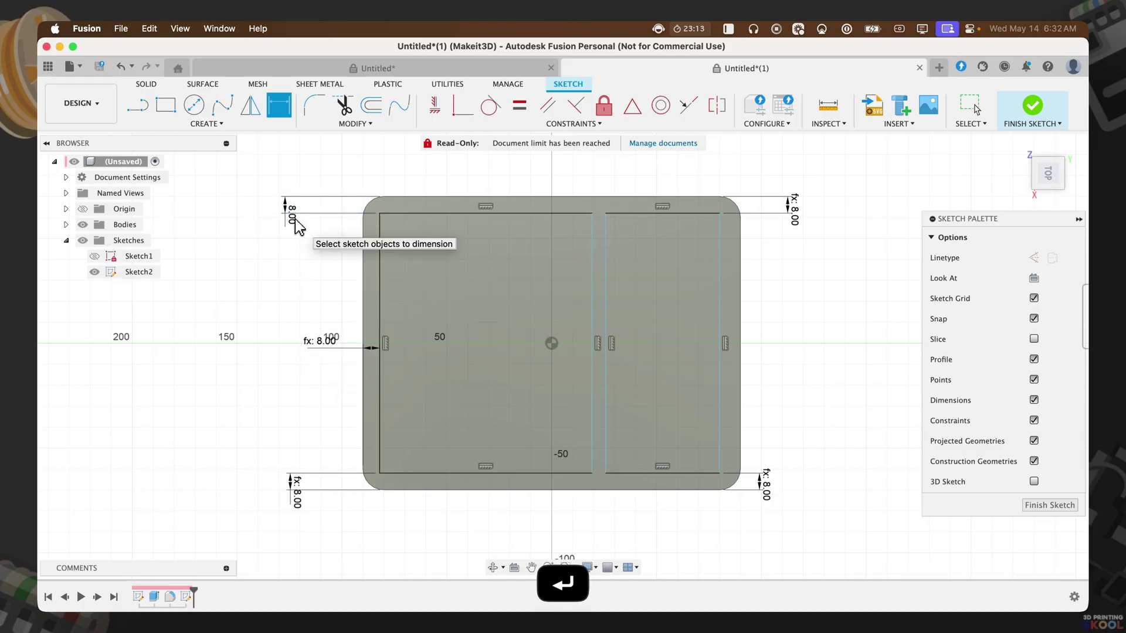
# - Dimension the right wall width and link it to d7 (8 mm)
pyautogui.click(739, 367)
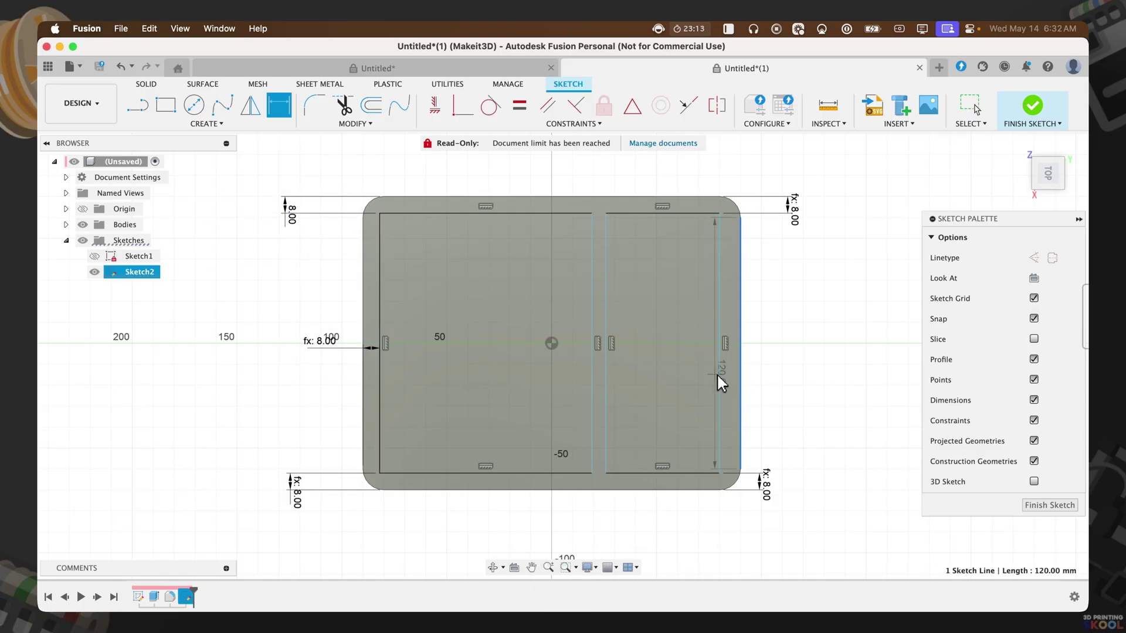
pyautogui.click(718, 374)
pyautogui.click(763, 375)
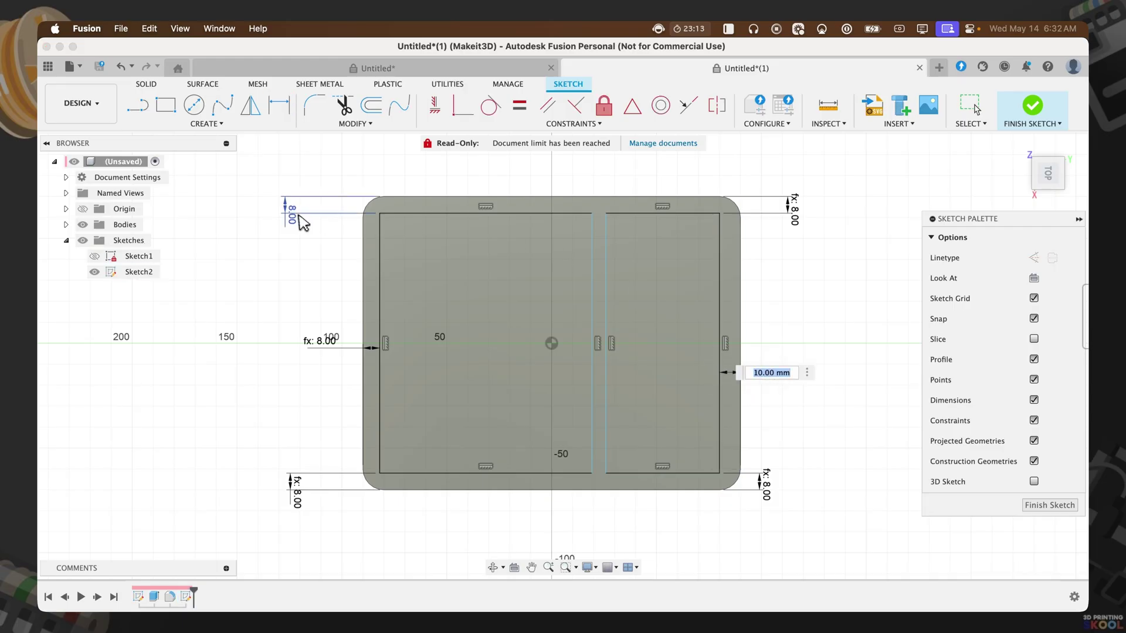
pyautogui.click(293, 220)
pyautogui.press('Return')
# - Dimension the center divider width above the sketch, linked to d7 (8 mm)
pyautogui.press('d')
pyautogui.click(593, 354)
pyautogui.click(610, 361)
pyautogui.click(599, 176)
pyautogui.click(306, 217)
pyautogui.press('Return')
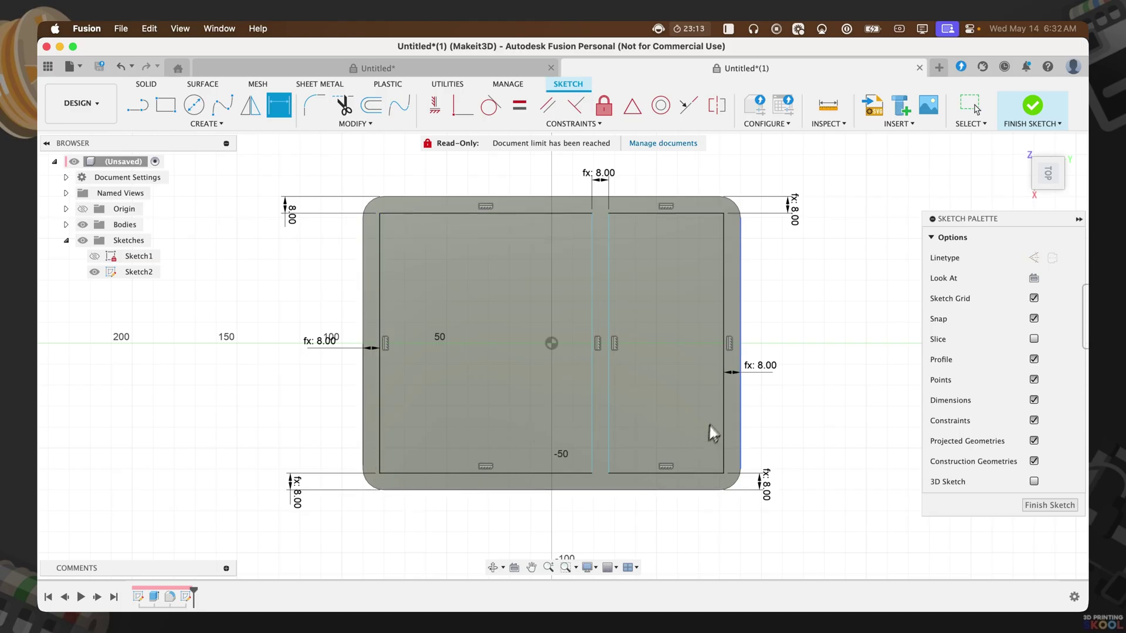
# - Orbit to a 3D view and select both compartment rectangle profiles
pyautogui.moveTo(712, 513)
pyautogui.keyDown('shift'); pyautogui.mouseDown(button='middle')
pyautogui.moveTo(641, 448)
pyautogui.moveTo(613, 391)
pyautogui.mouseUp(button='middle'); pyautogui.keyUp('shift')
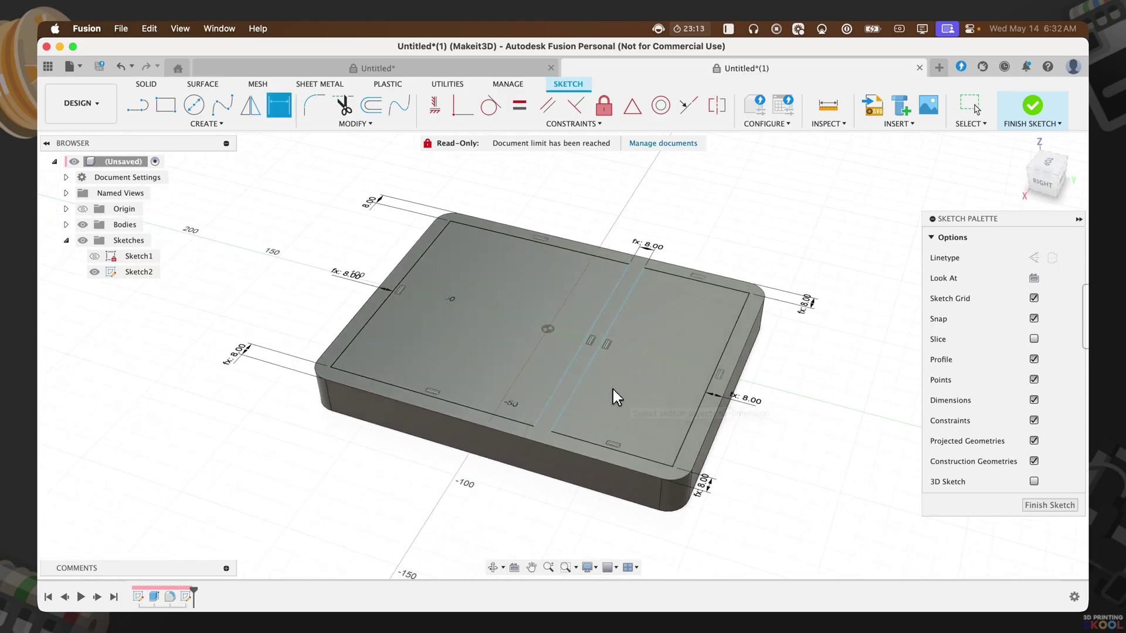
pyautogui.press('Escape')
pyautogui.click(617, 381)
pyautogui.keyDown('shift'); pyautogui.click(519, 359); pyautogui.keyUp('shift')
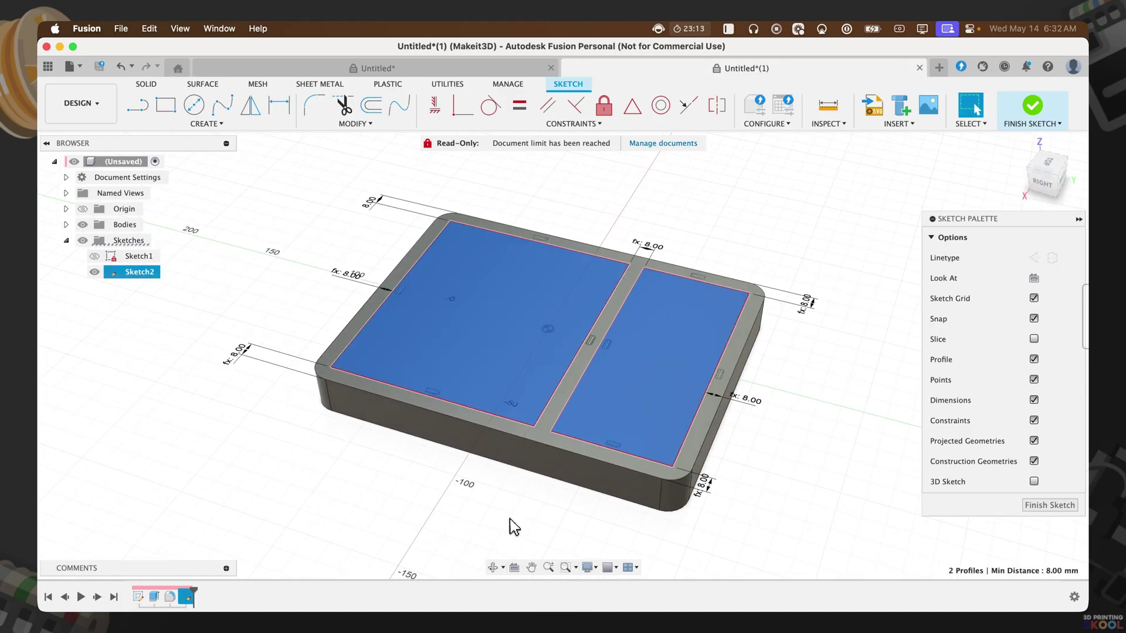
# - Extrude both compartment profiles as a cut with a distance of -18 mm
pyautogui.press('e')
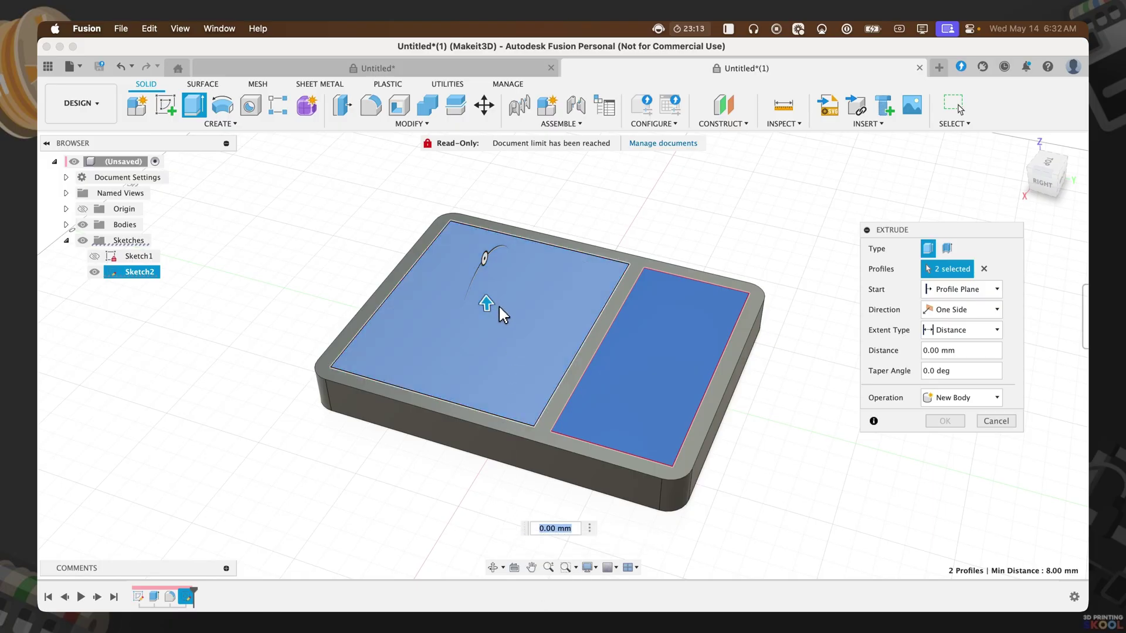
pyautogui.write('-15')
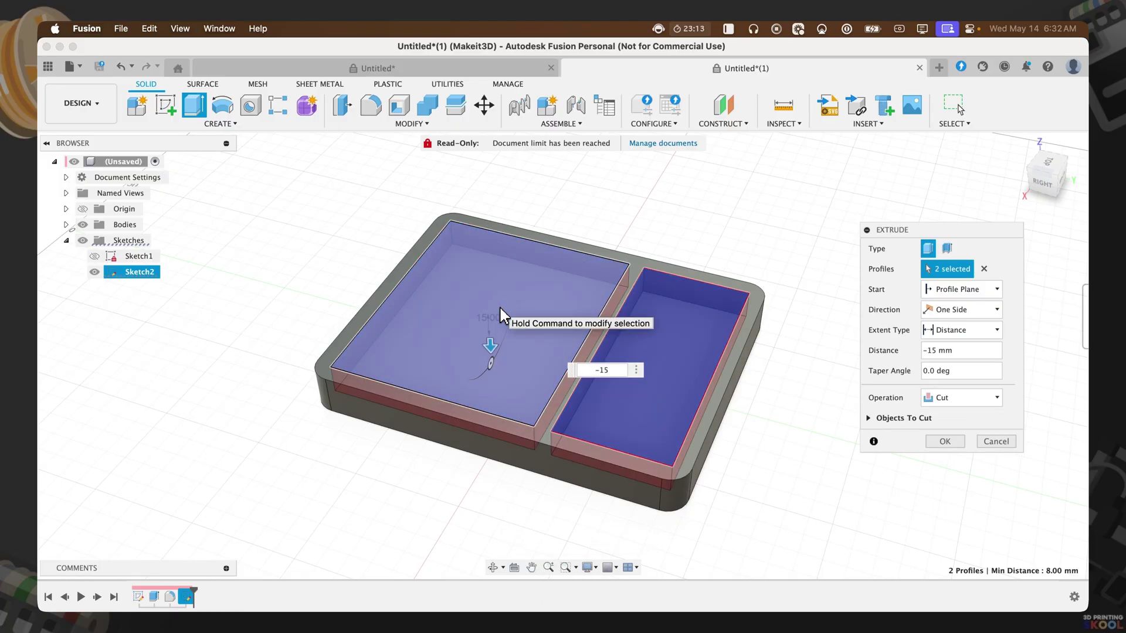
pyautogui.moveTo(907, 229); pyautogui.dragTo(817, 229)
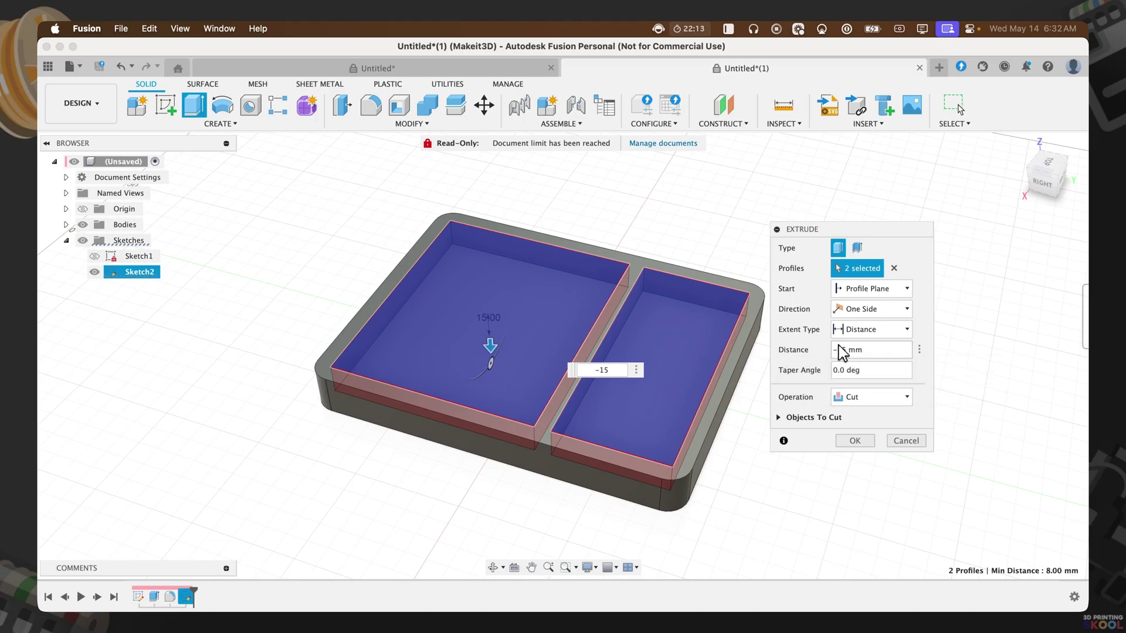
pyautogui.press('BackSpace')
pyautogui.write('8')
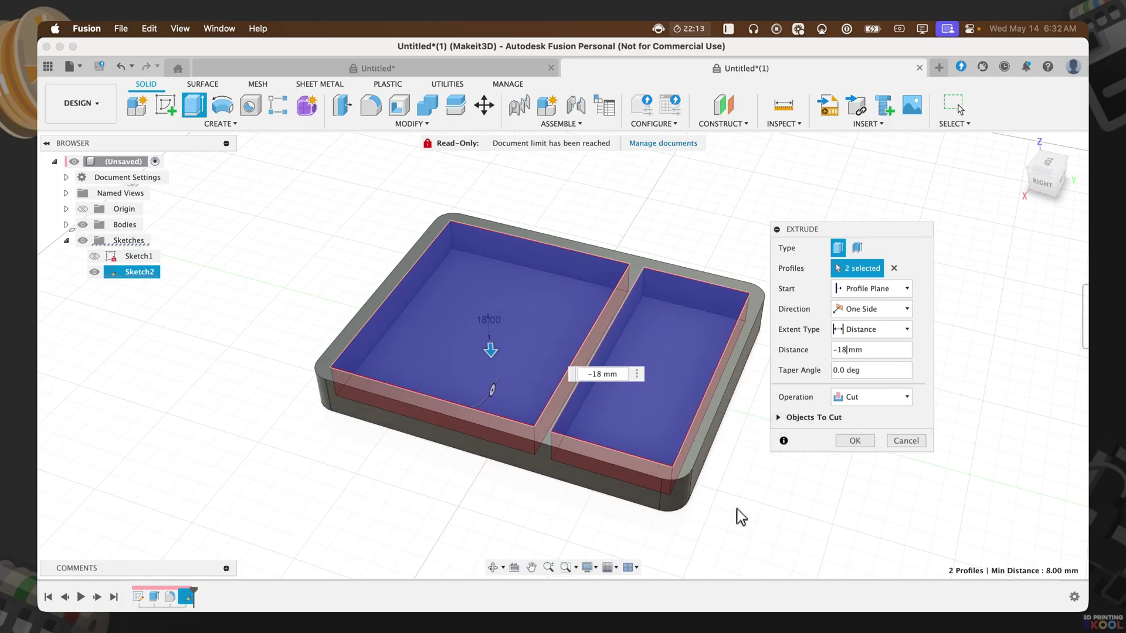
pyautogui.click(848, 444)
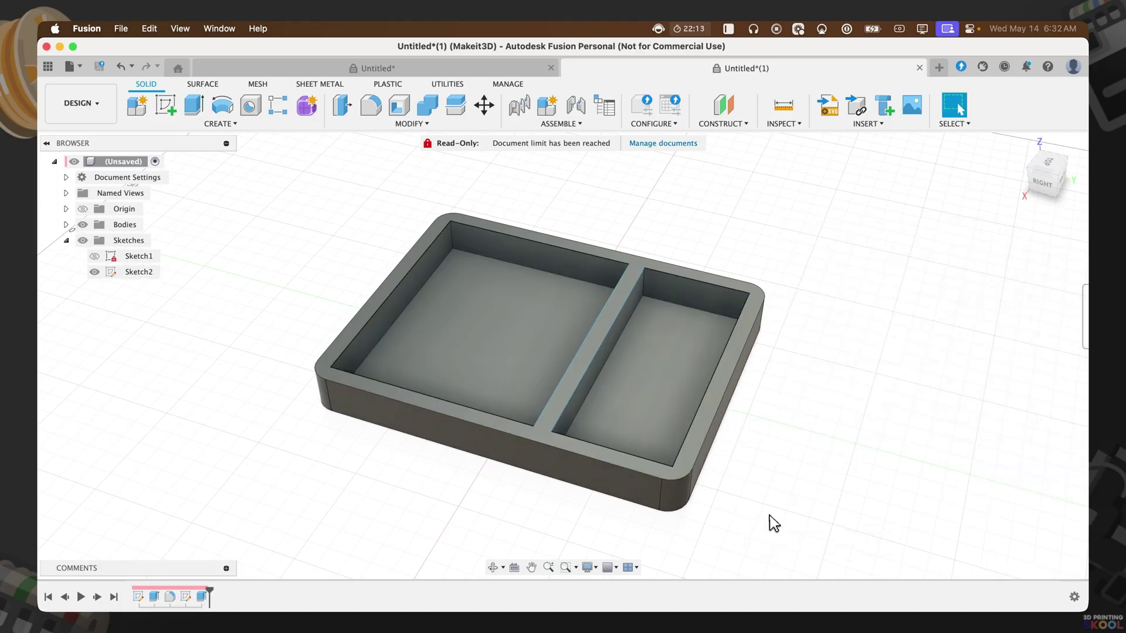
# - Hide Sketch2 and select the eight inner vertical corner edges for a fillet
pyautogui.click(93, 272)
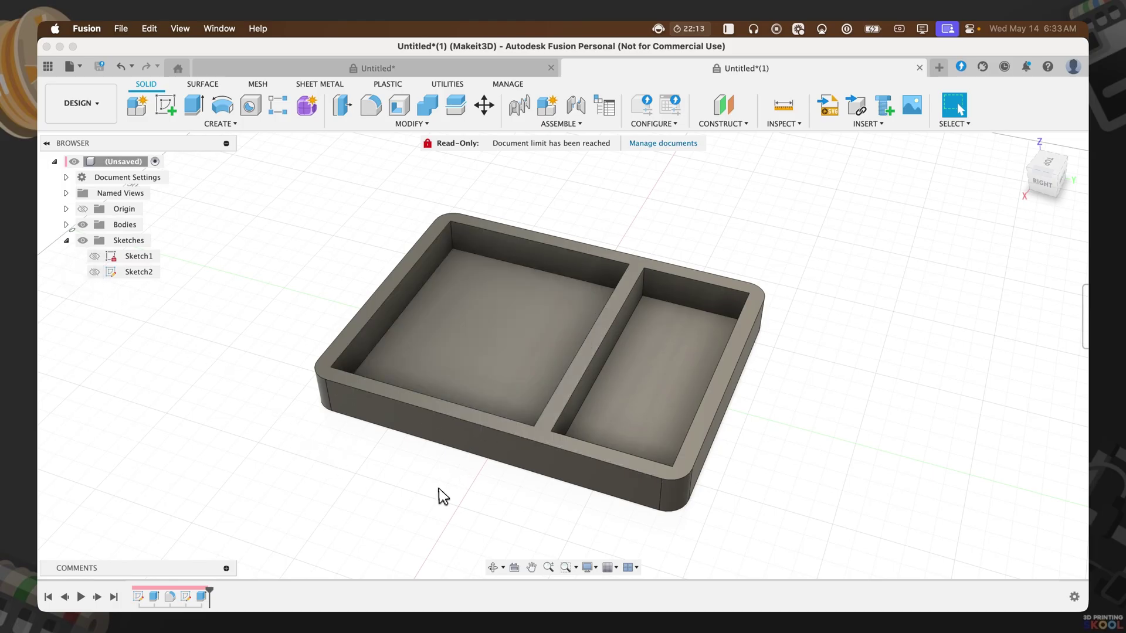
pyautogui.click(411, 125)
pyautogui.click(395, 153)
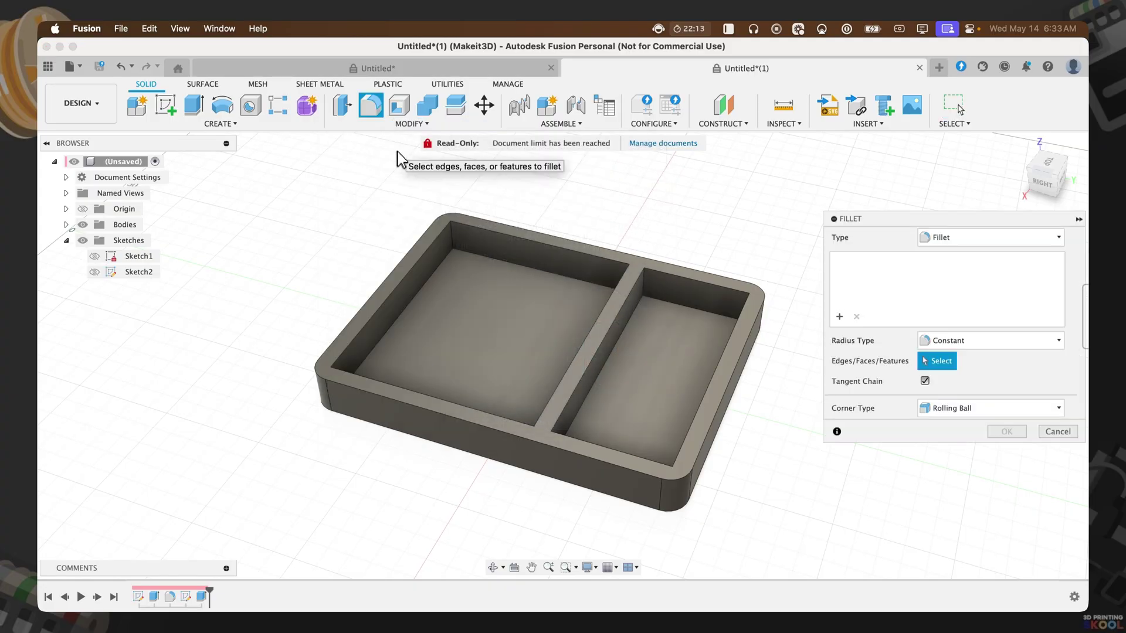
pyautogui.click(455, 238)
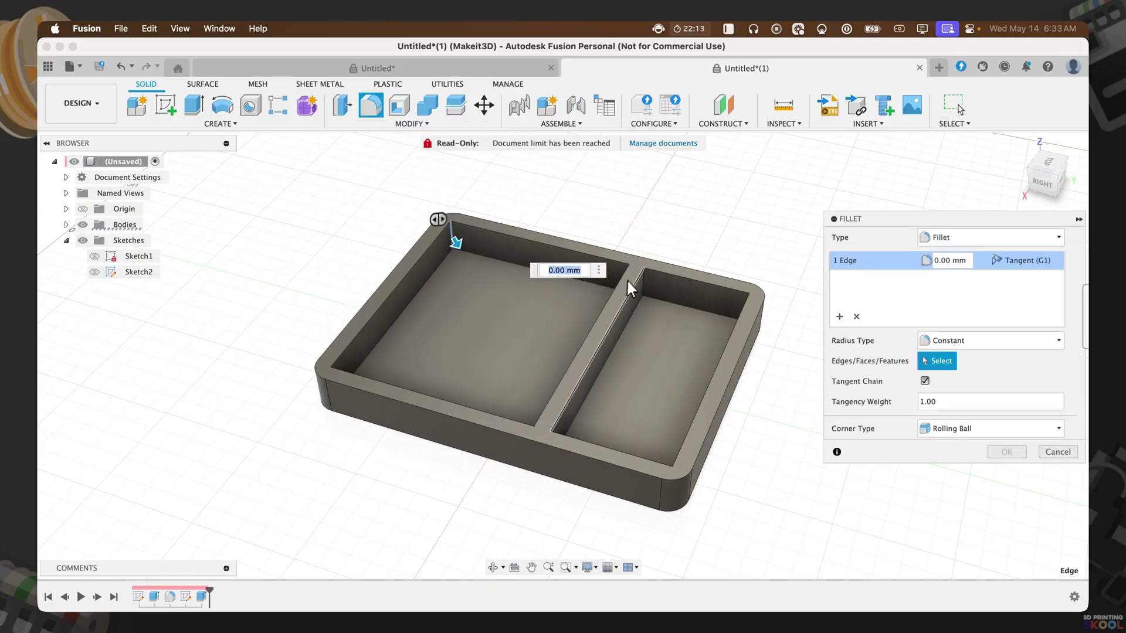
pyautogui.click(629, 280)
pyautogui.click(646, 284)
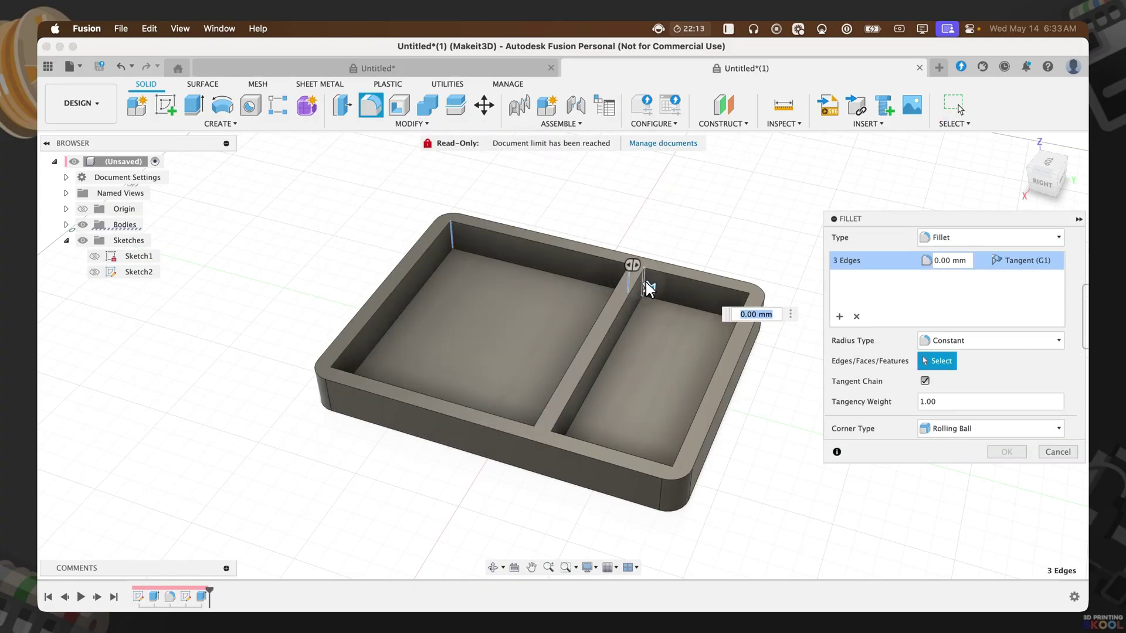
pyautogui.click(332, 382)
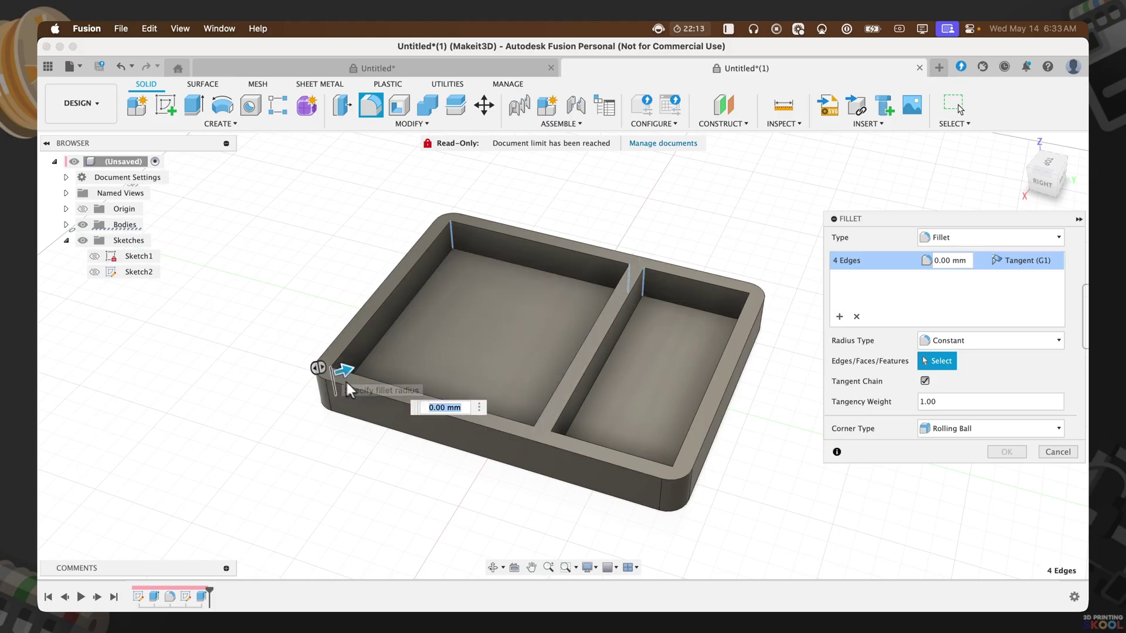
pyautogui.click(533, 437)
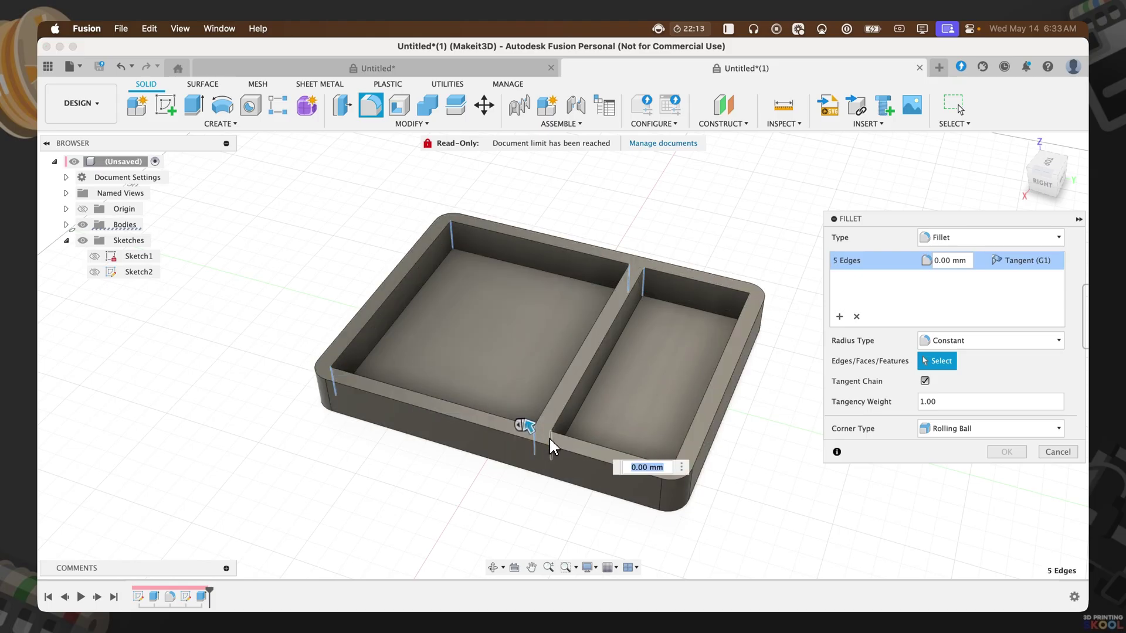
pyautogui.click(550, 438)
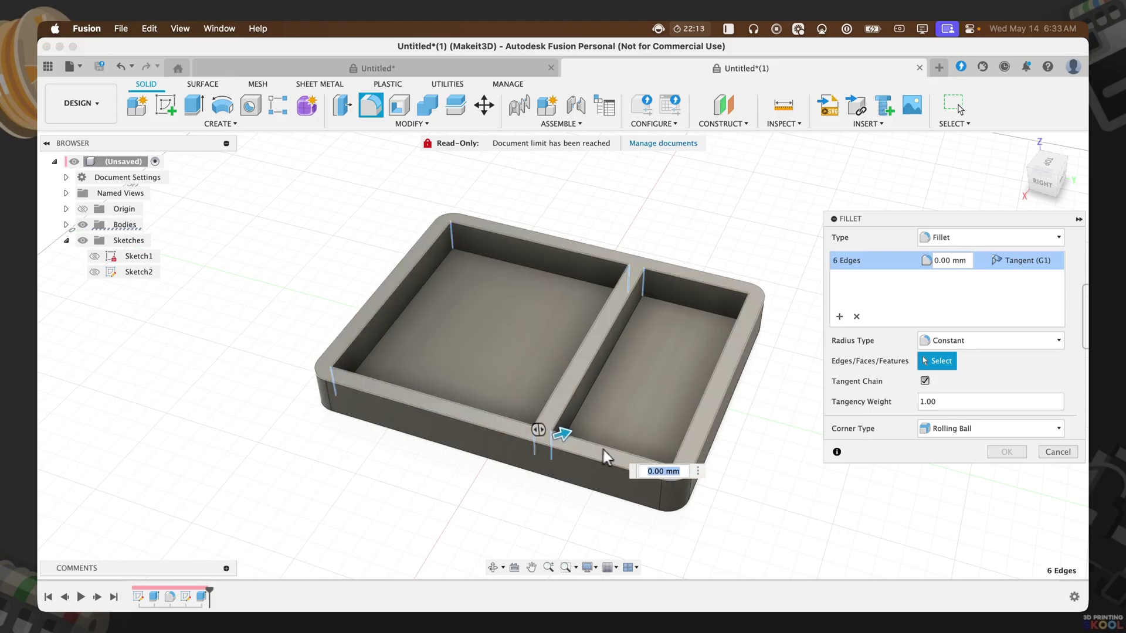
pyautogui.click(750, 309)
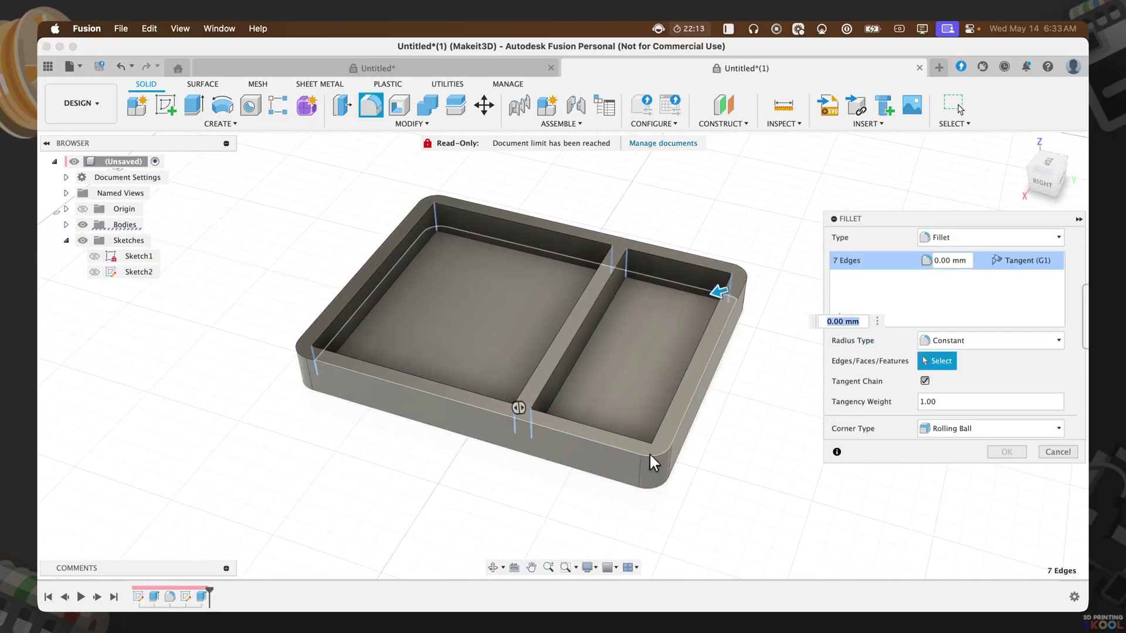
pyautogui.click(650, 465)
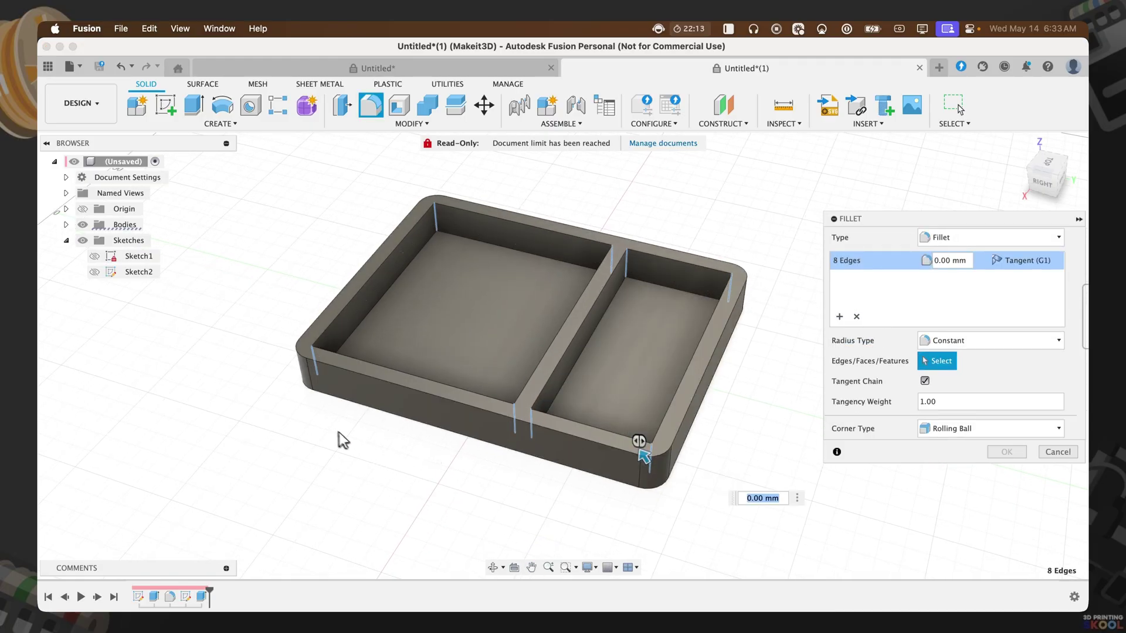
pyautogui.keyDown('shift'); pyautogui.moveTo(276, 405); pyautogui.dragTo(381, 390, button='middle'); pyautogui.keyUp('shift')
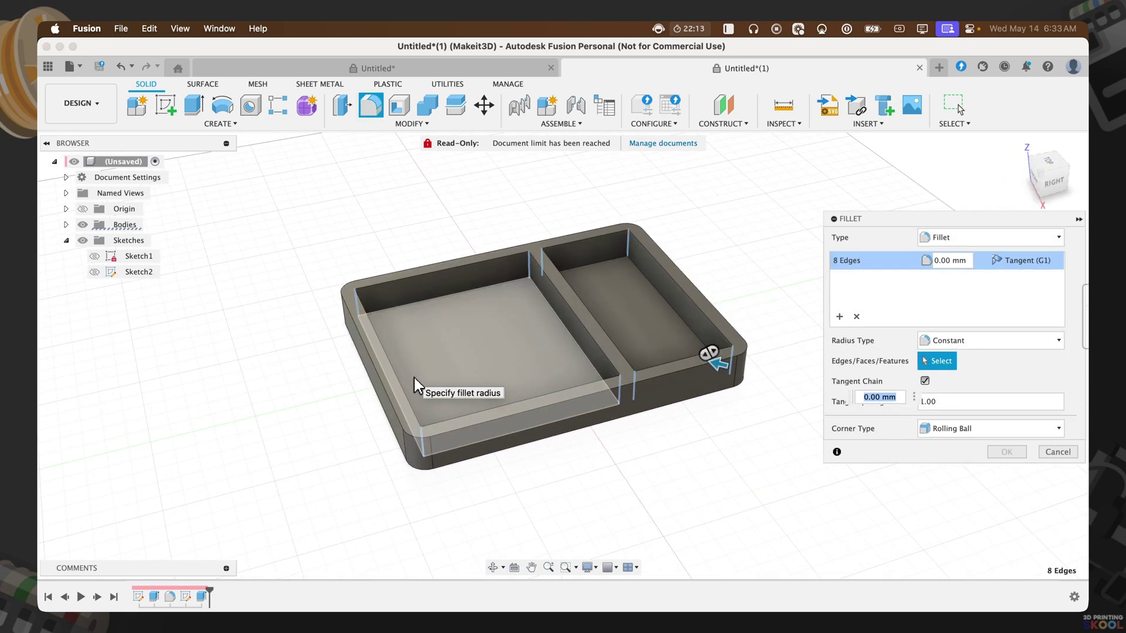
# - Set the corner fillet radius to 8 mm and apply it
pyautogui.press('Return')
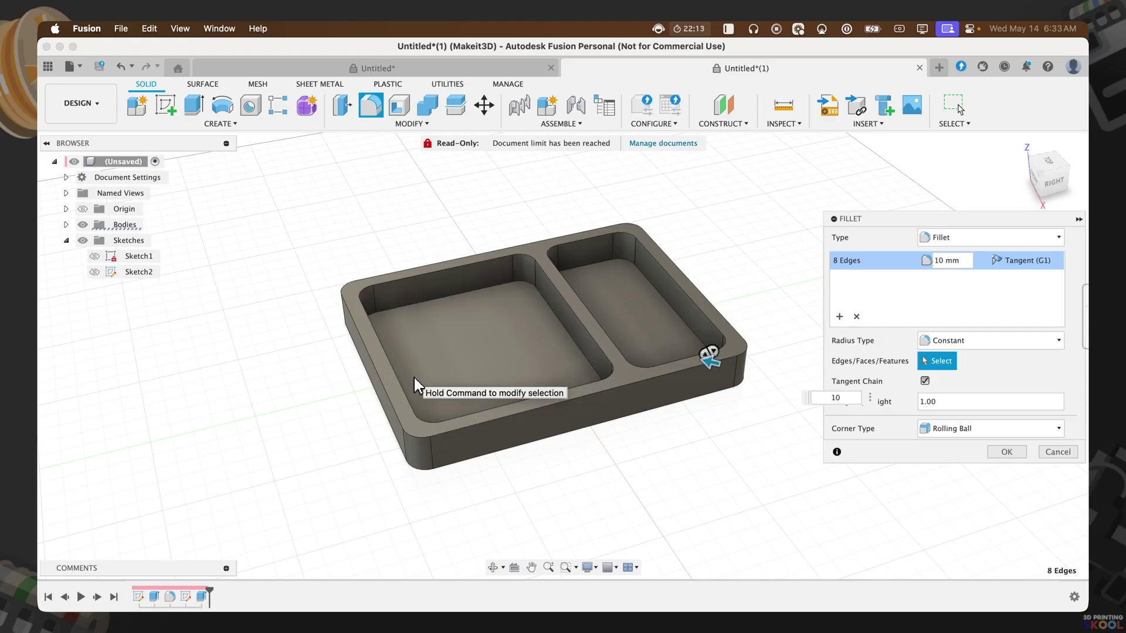
pyautogui.keyDown('shift'); pyautogui.moveTo(488, 355); pyautogui.dragTo(415, 352, button='middle'); pyautogui.keyUp('shift')
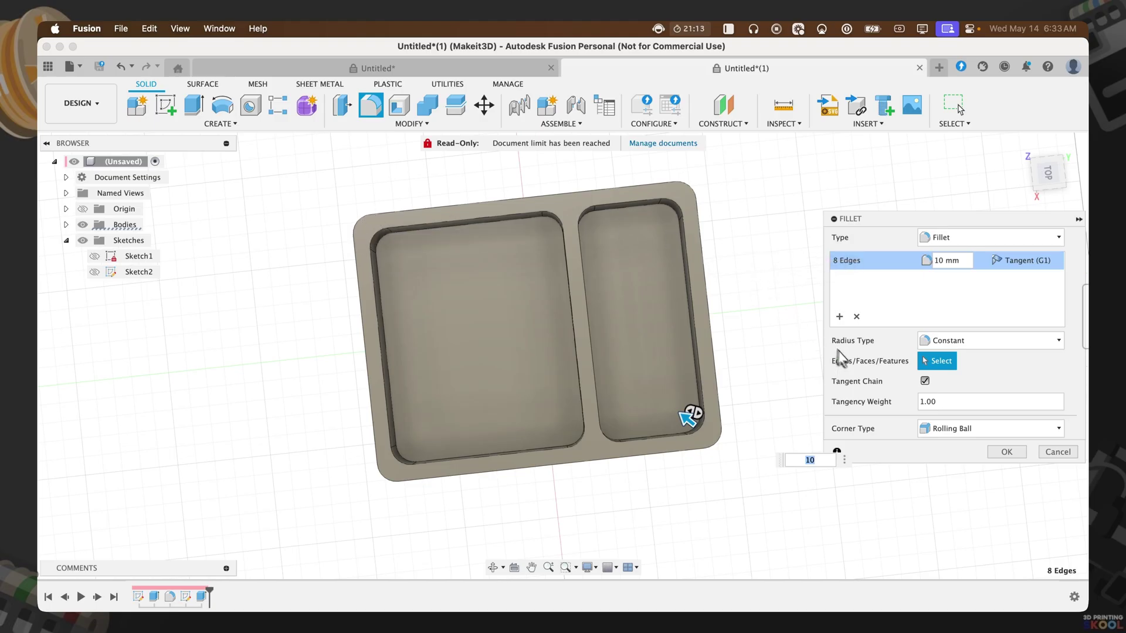
pyautogui.write('5')
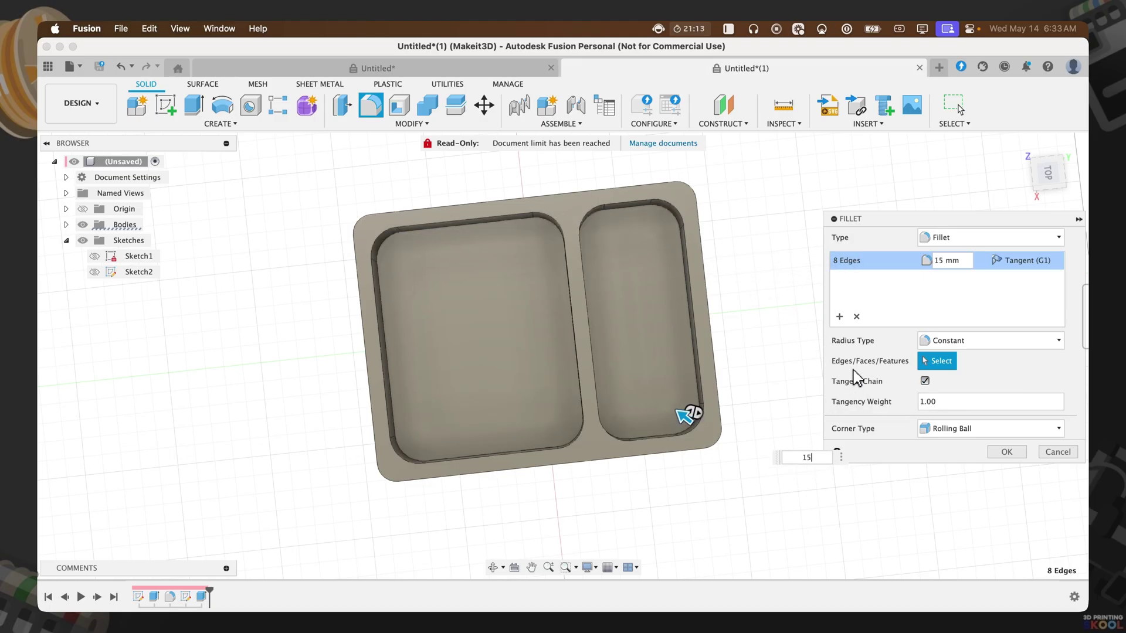
pyautogui.press('BackSpace')
pyautogui.write('0')
pyautogui.press('BackSpace')
pyautogui.write('8')
pyautogui.press('BackSpace')
pyautogui.press('BackSpace')
pyautogui.write('8')
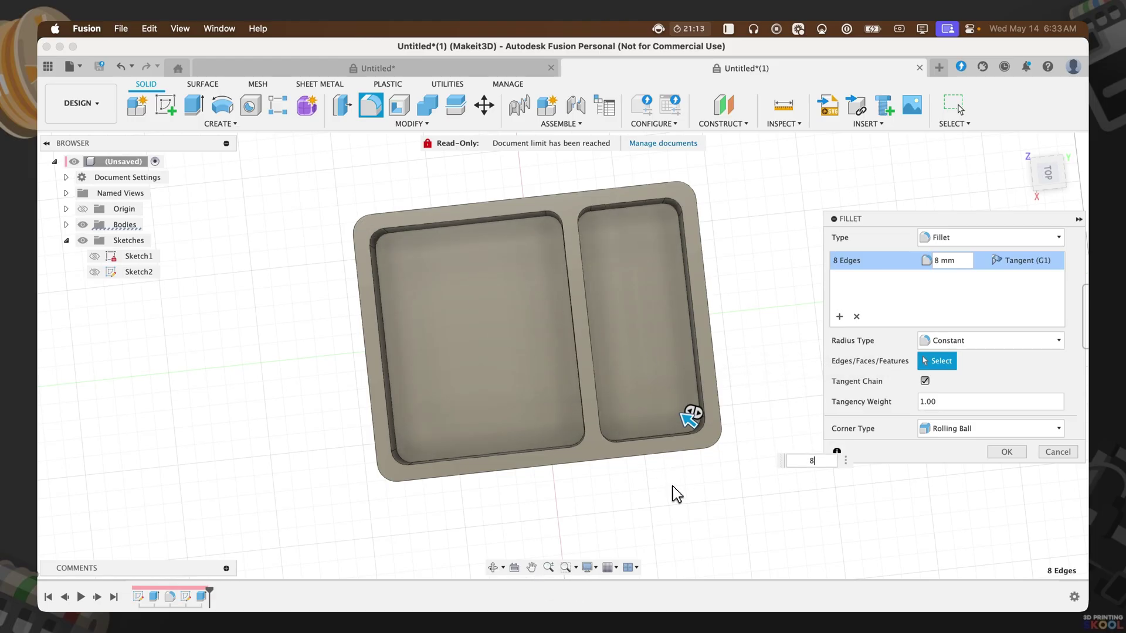
pyautogui.click(1006, 453)
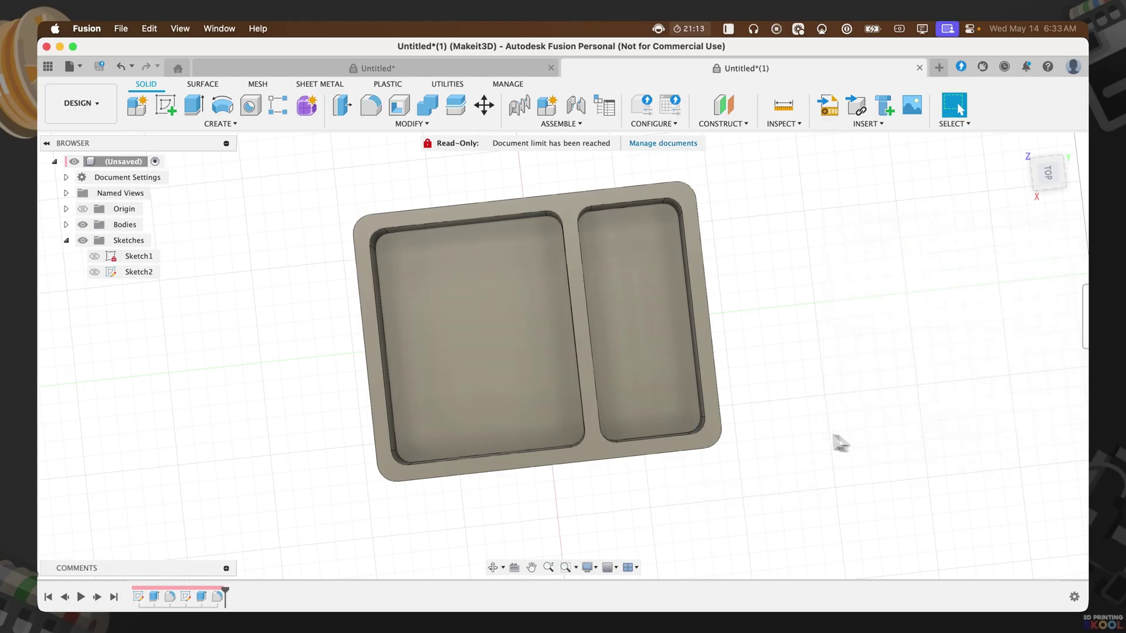
# - Fillet the floor edge chains of both compartments with an 18 mm radius
pyautogui.keyDown('shift'); pyautogui.moveTo(755, 449); pyautogui.dragTo(737, 401, button='middle'); pyautogui.keyUp('shift')
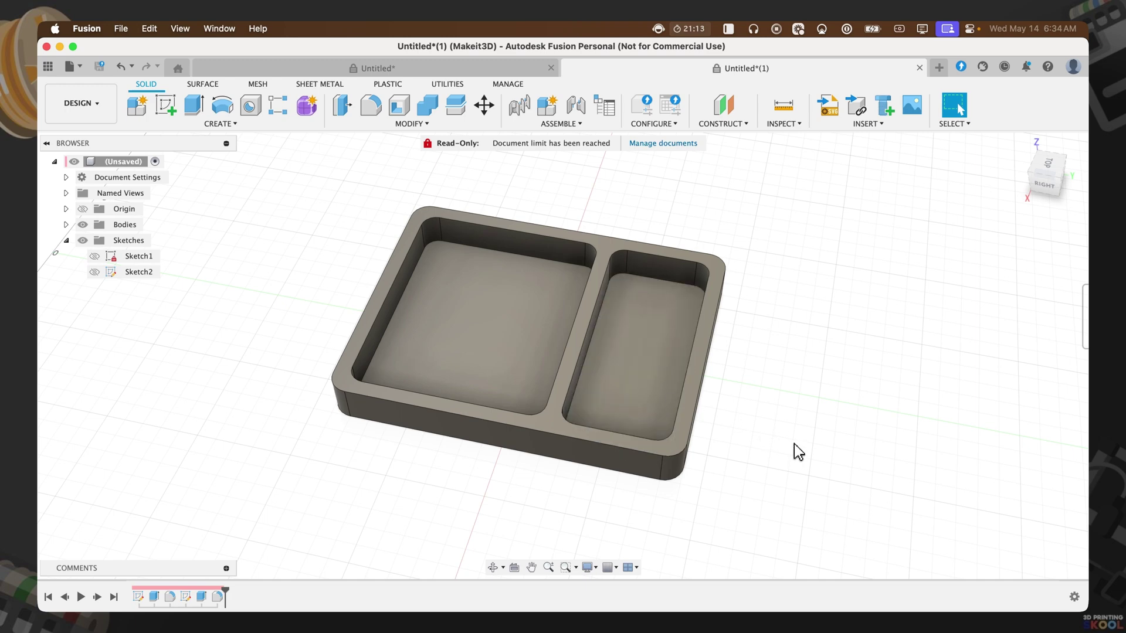
pyautogui.press('f')
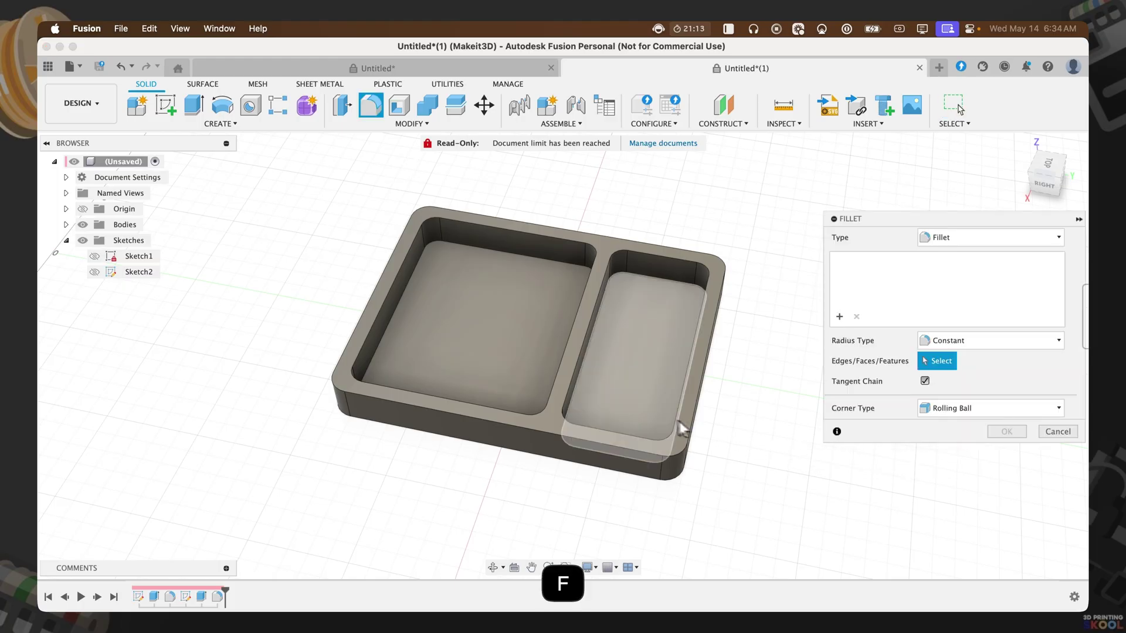
pyautogui.click(579, 384)
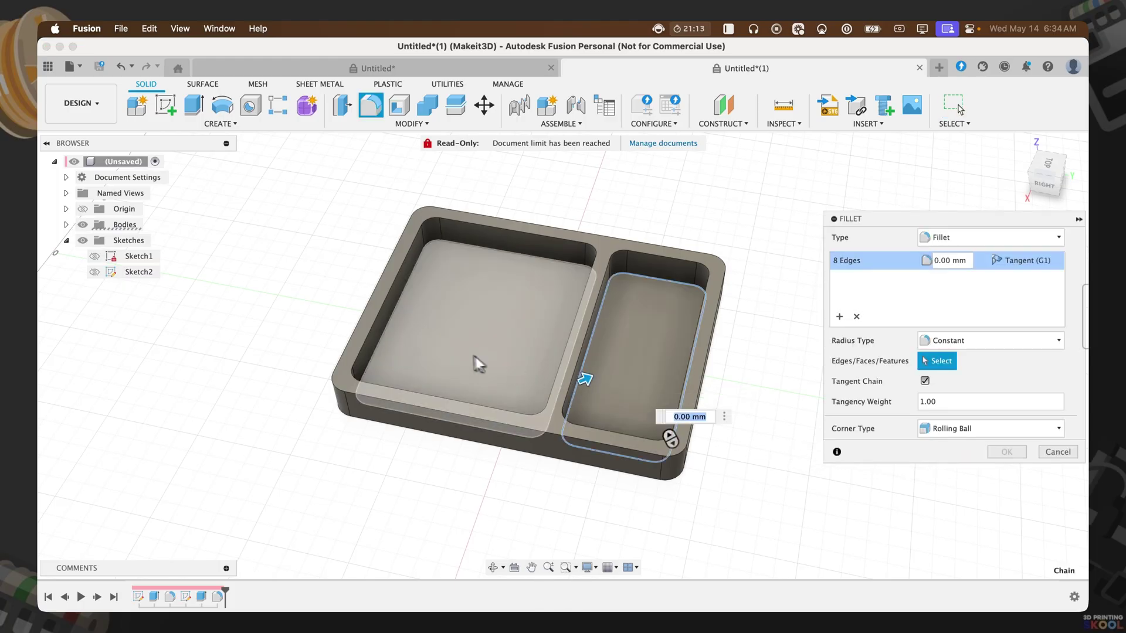
pyautogui.click(381, 337)
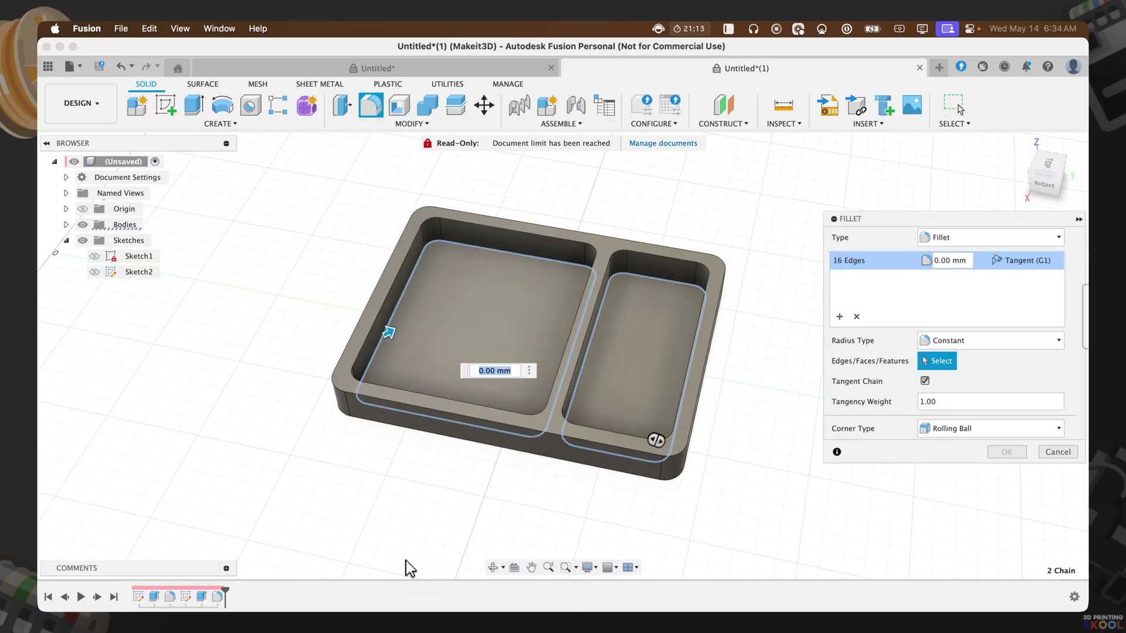
pyautogui.moveTo(389, 333); pyautogui.dragTo(395, 331)
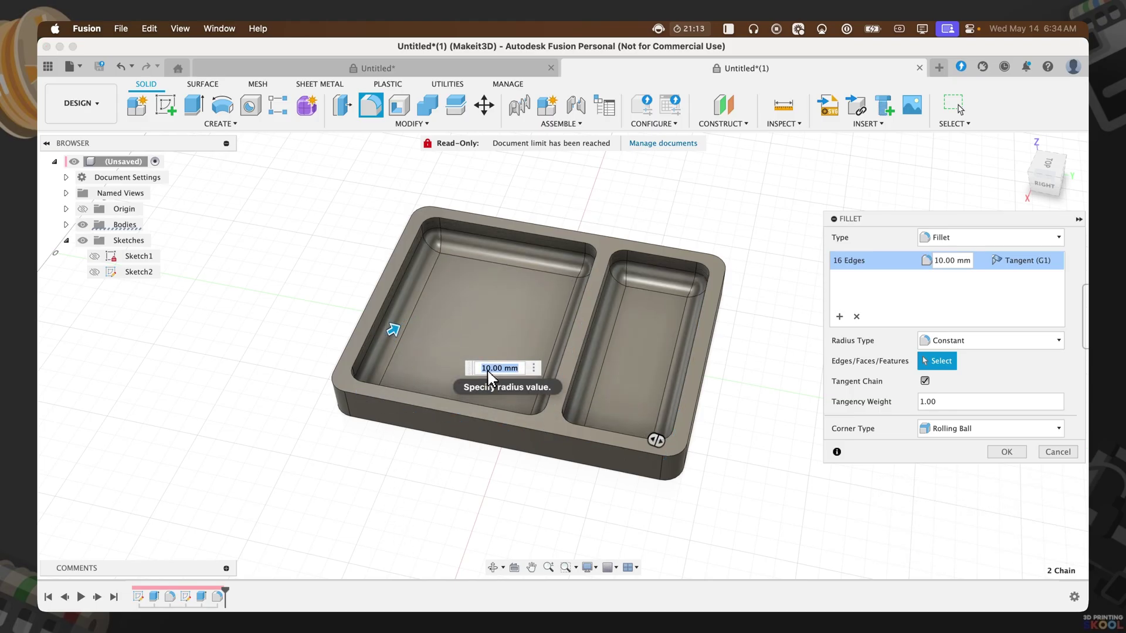
pyautogui.write('15')
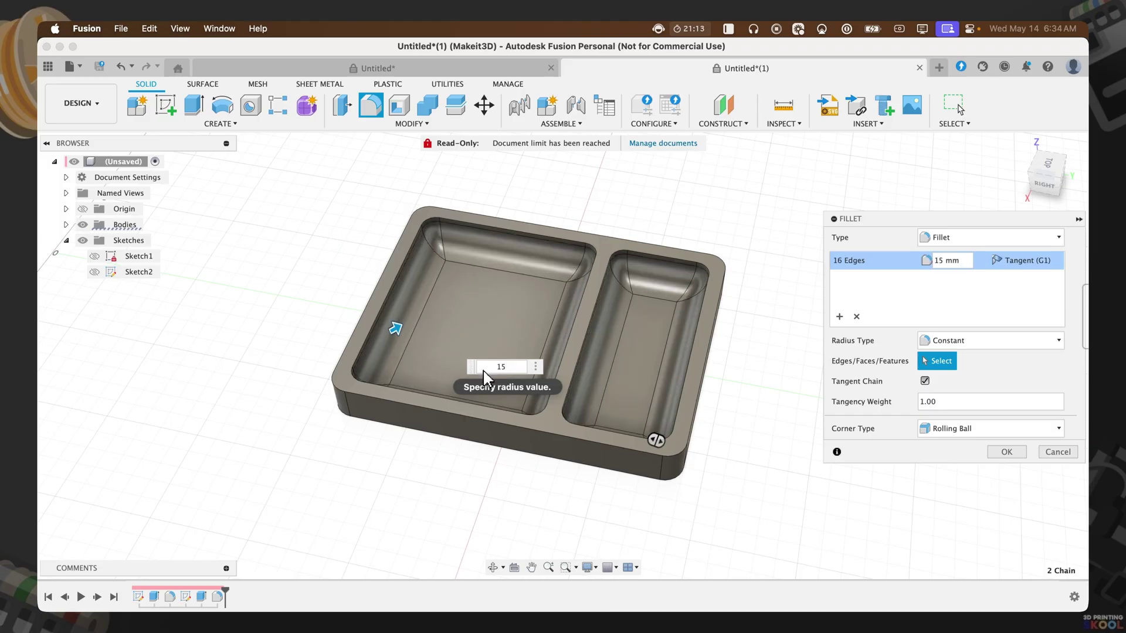
pyautogui.keyDown('shift'); pyautogui.moveTo(484, 404); pyautogui.dragTo(477, 382, button='middle'); pyautogui.keyUp('shift')
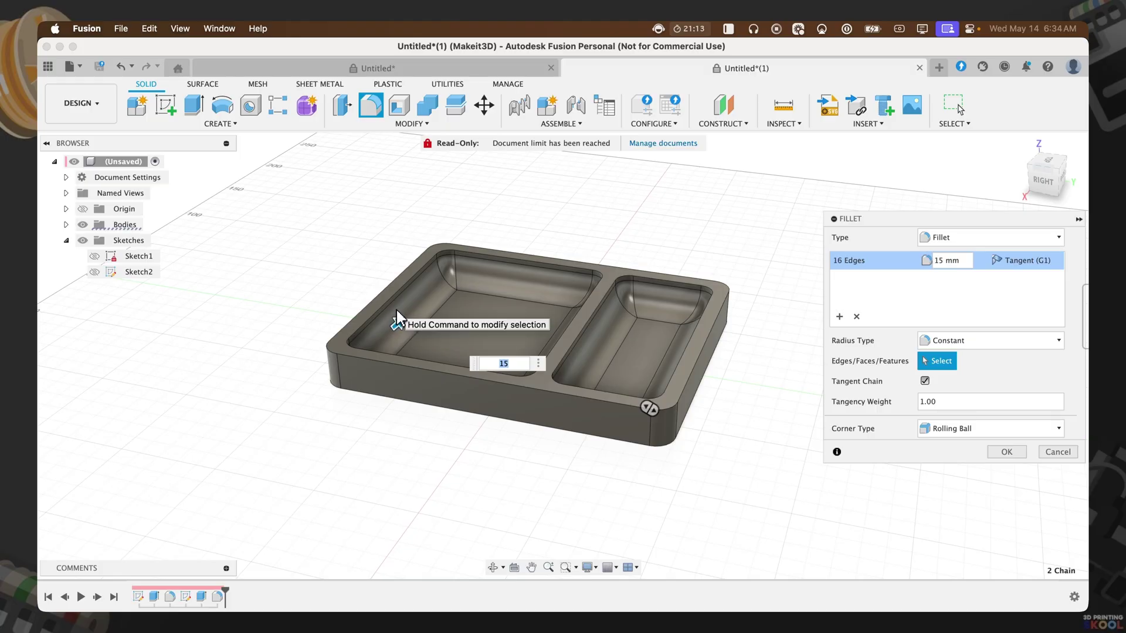
pyautogui.write('18')
pyautogui.press('Return')
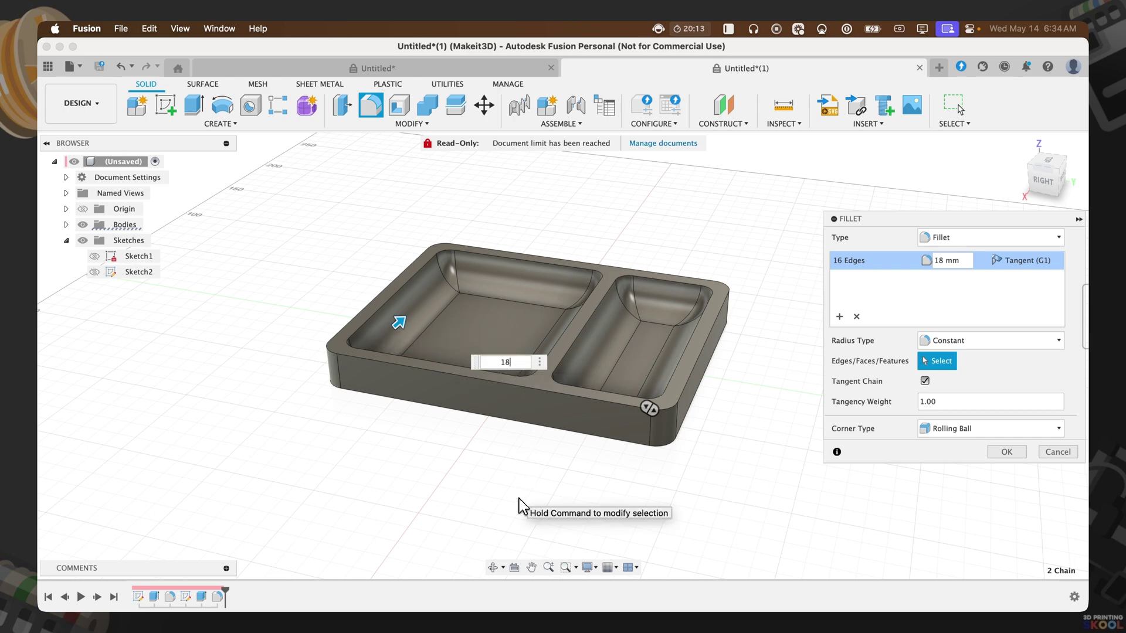
# - Apply the 18 mm floor fillet and orbit around the finished tray
pyautogui.click(1006, 451)
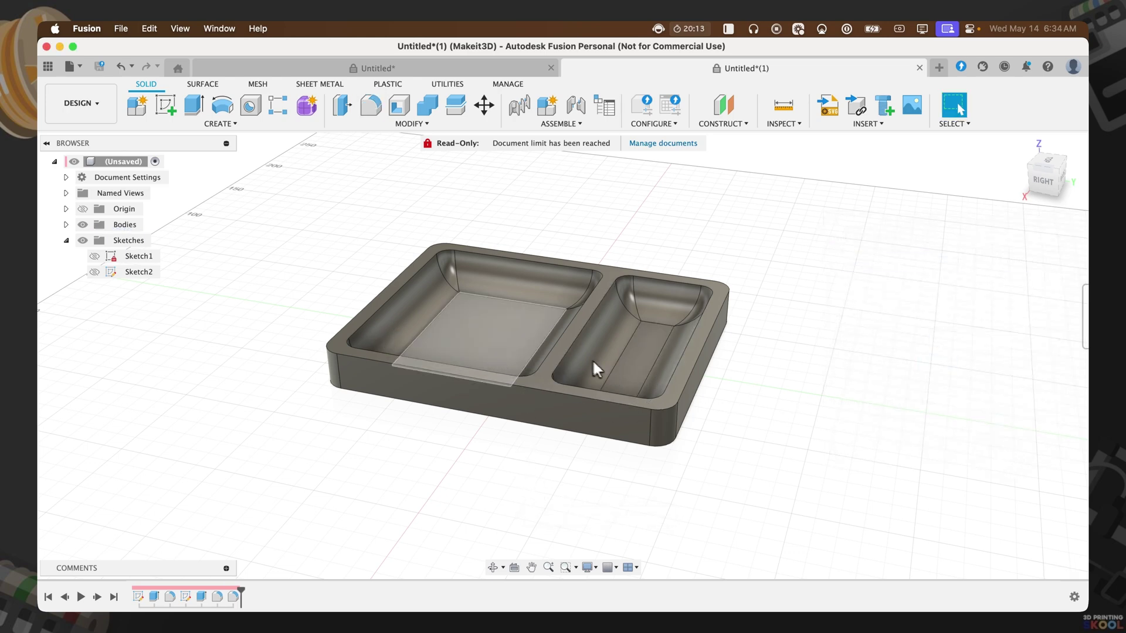
pyautogui.keyDown('shift'); pyautogui.moveTo(572, 355); pyautogui.dragTo(490, 373, button='middle'); pyautogui.keyUp('shift')
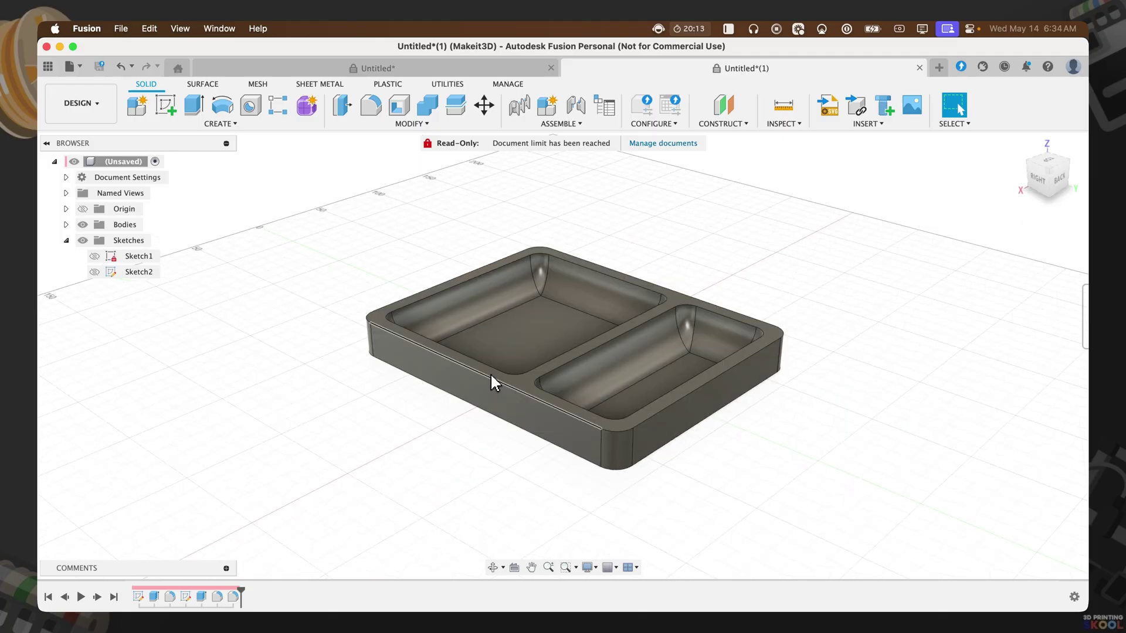
pyautogui.keyDown('shift'); pyautogui.moveTo(343, 418); pyautogui.dragTo(442, 422, button='middle'); pyautogui.keyUp('shift')
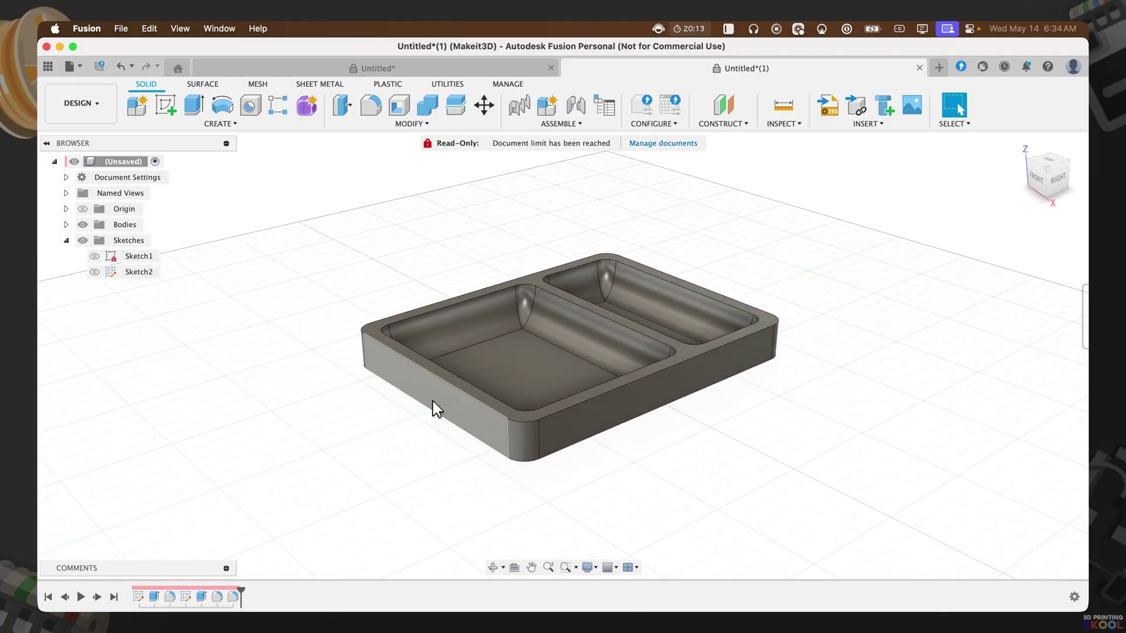
# - Save Body1 as a mesh with Print Utility and Custom target, exporting to Bambu Studio
pyautogui.click(66, 225)
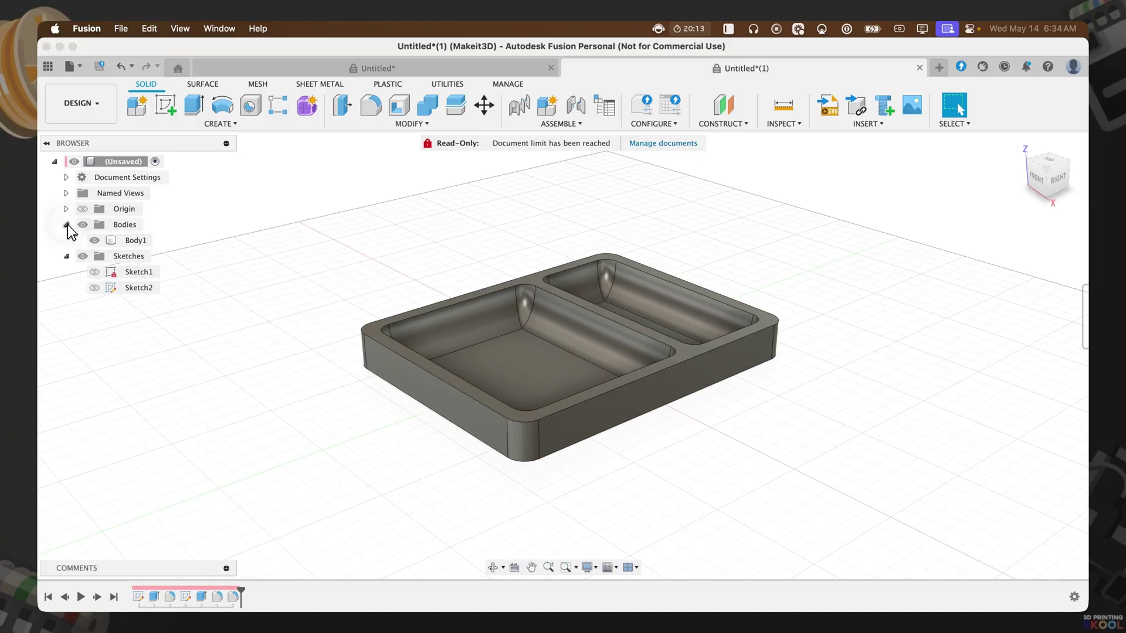
pyautogui.rightClick(135, 240)
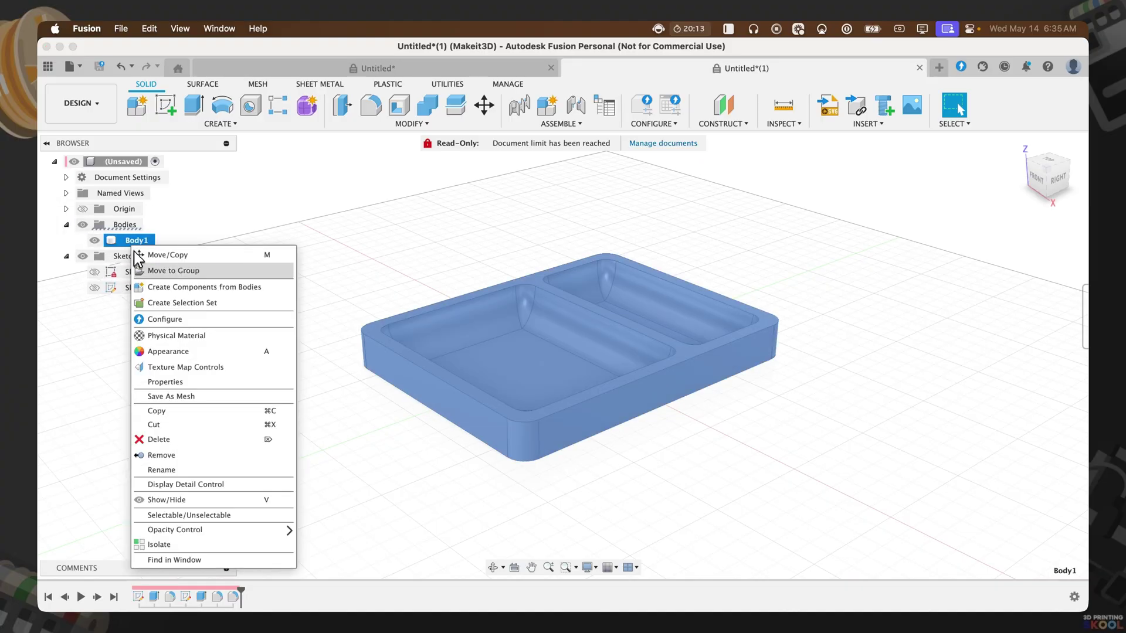
pyautogui.click(192, 397)
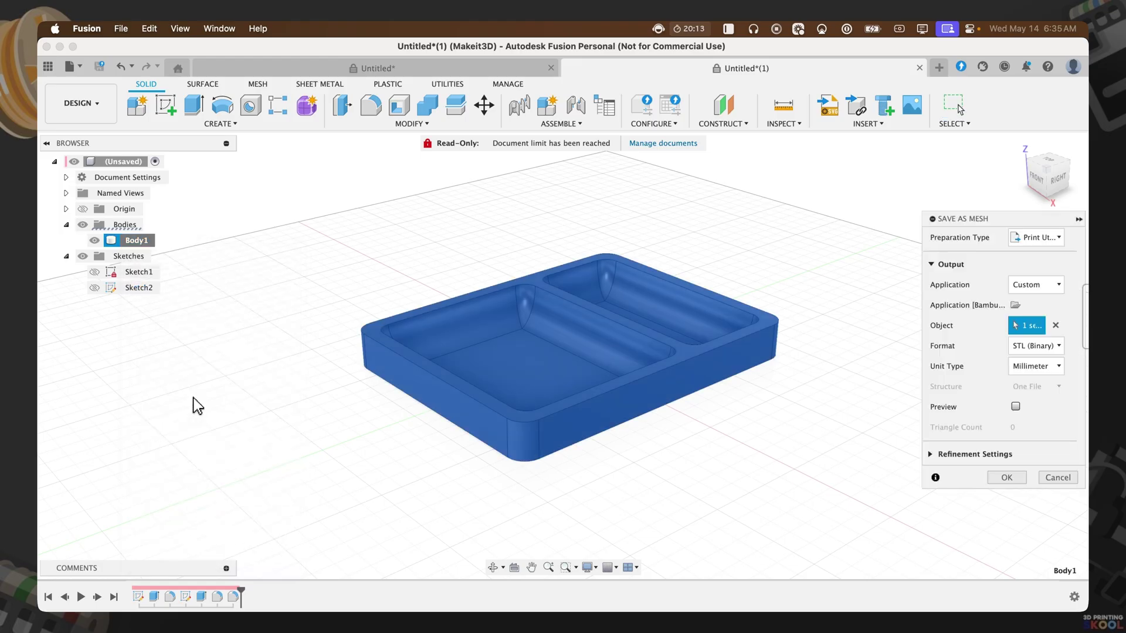
pyautogui.moveTo(969, 228); pyautogui.dragTo(798, 234)
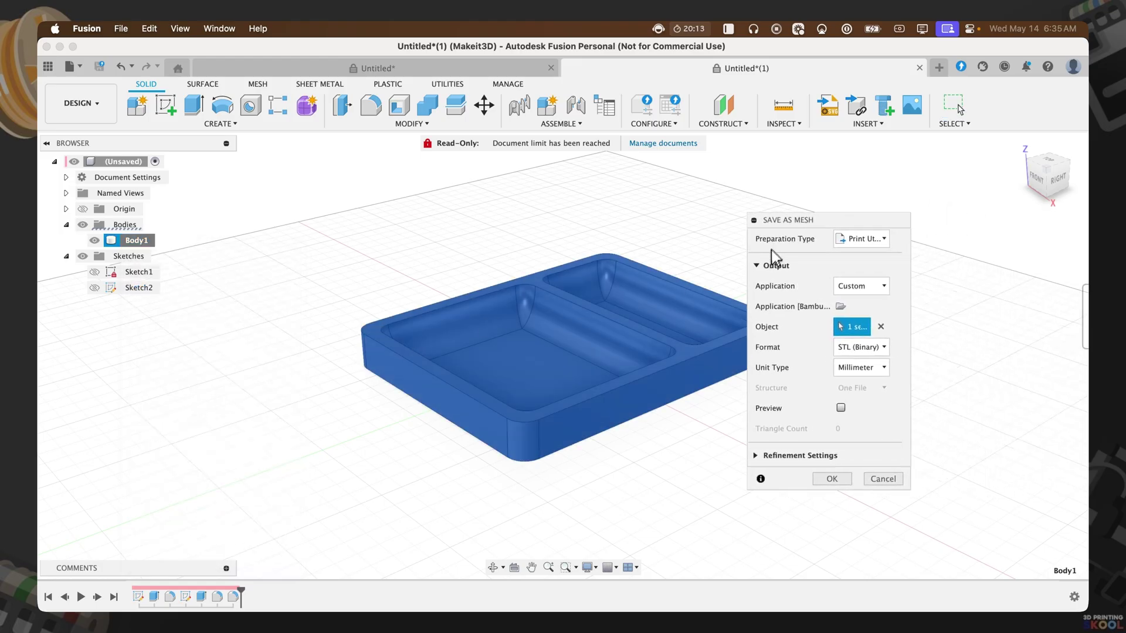
pyautogui.click(861, 239)
pyautogui.click(854, 281)
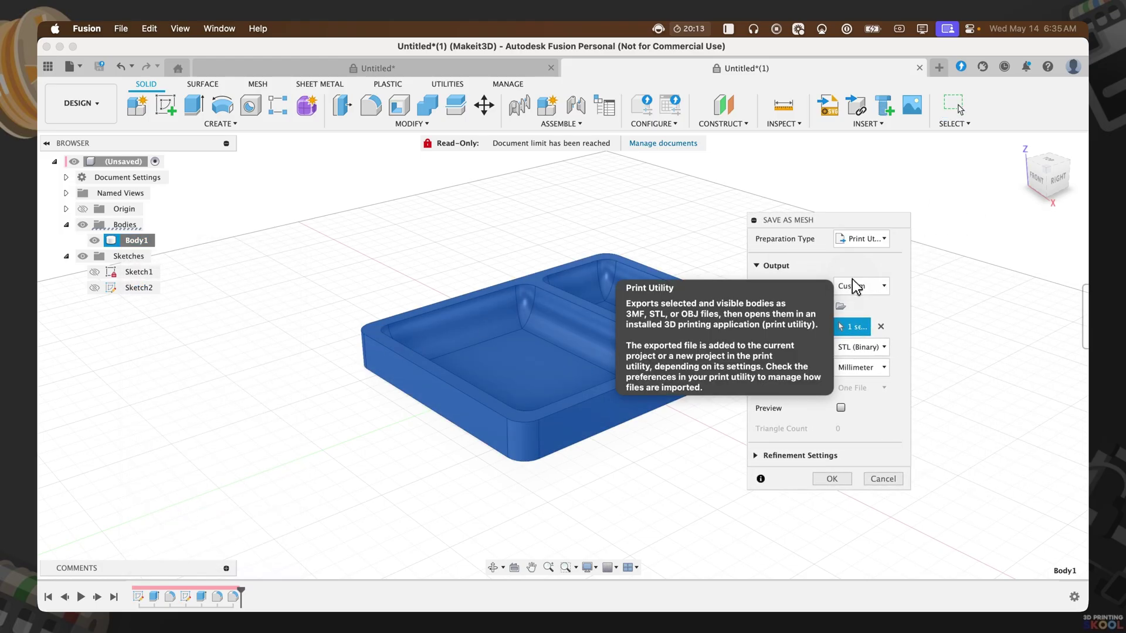
pyautogui.click(861, 285)
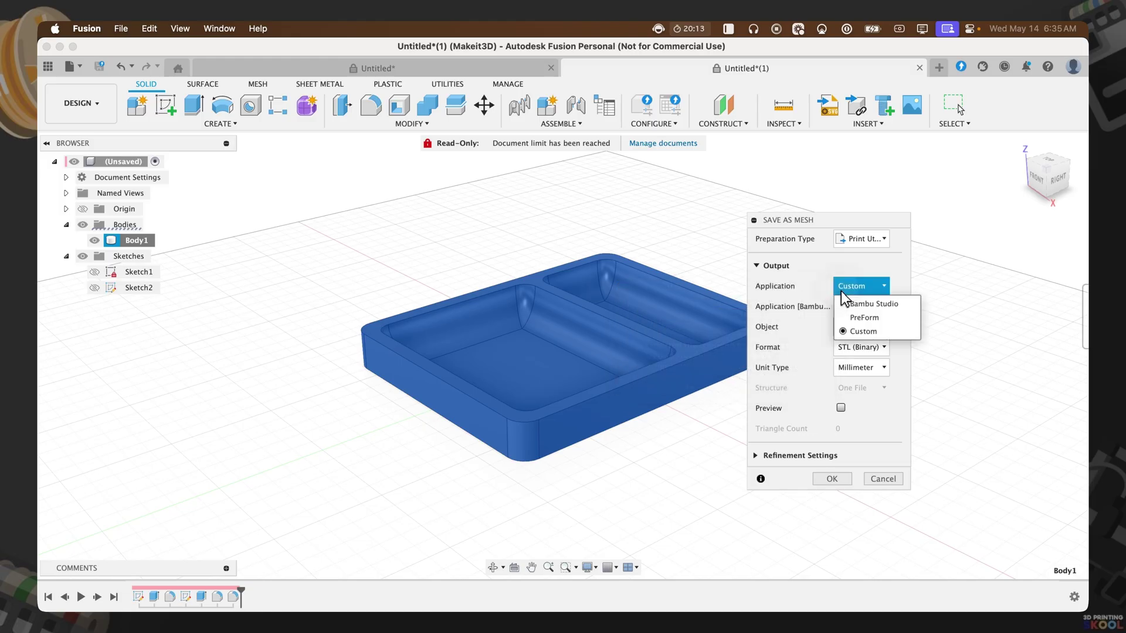
pyautogui.click(858, 331)
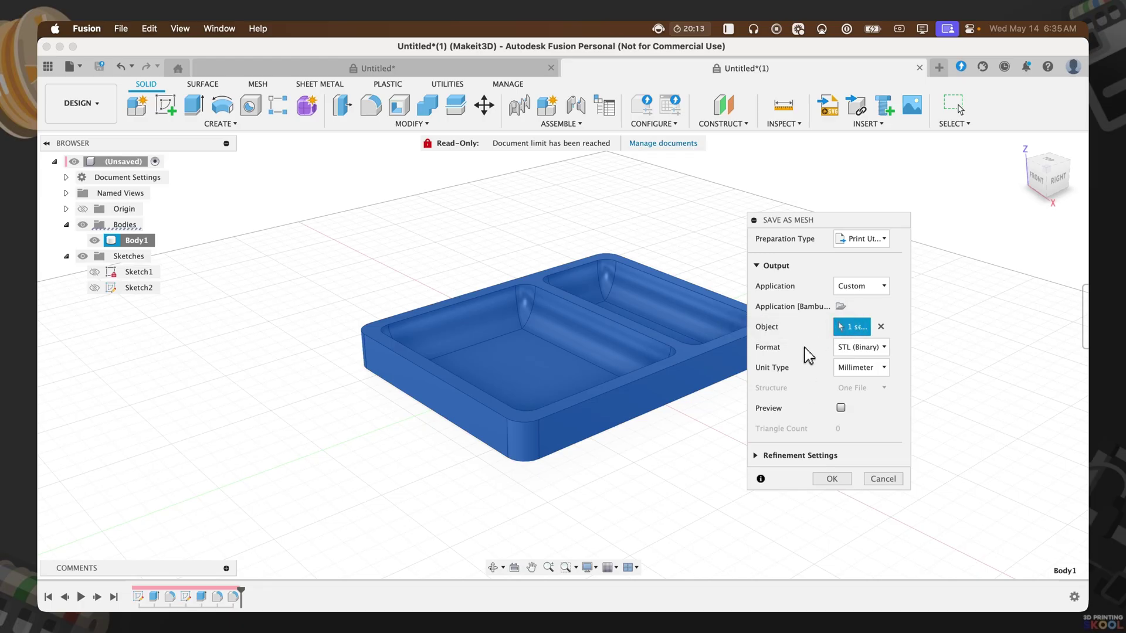
pyautogui.click(832, 479)
# - In Bambu Studio, rotate the tray 90° and slice the plate (2h8m, 97.28 g)
pyautogui.press('super+Tab')
pyautogui.click(346, 314)
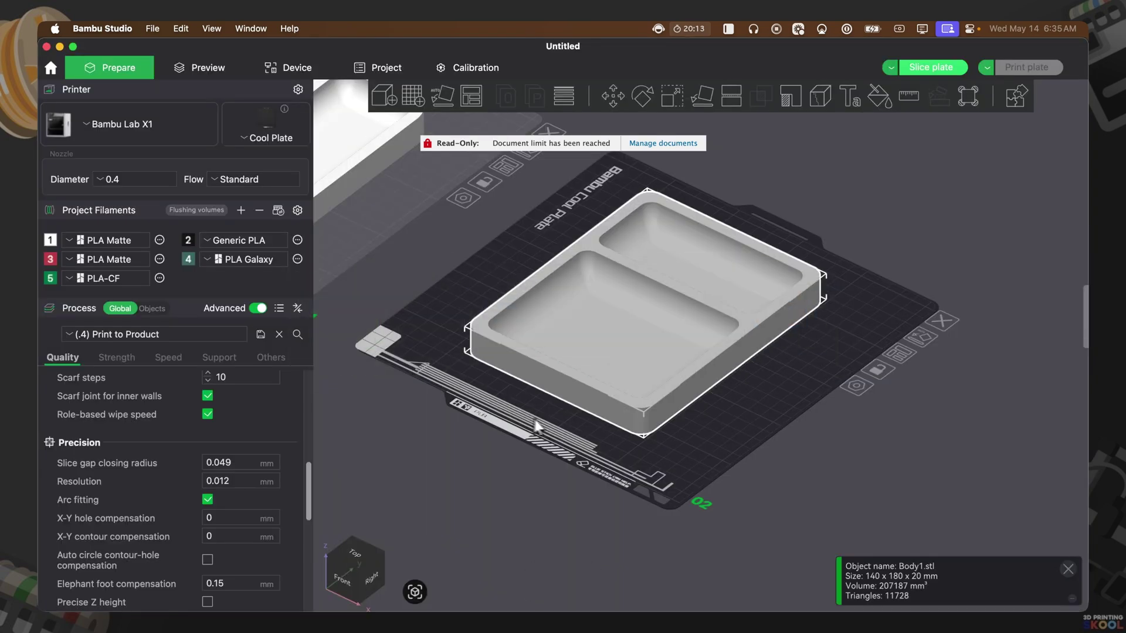
pyautogui.moveTo(581, 428); pyautogui.dragTo(596, 431)
pyautogui.press('r')
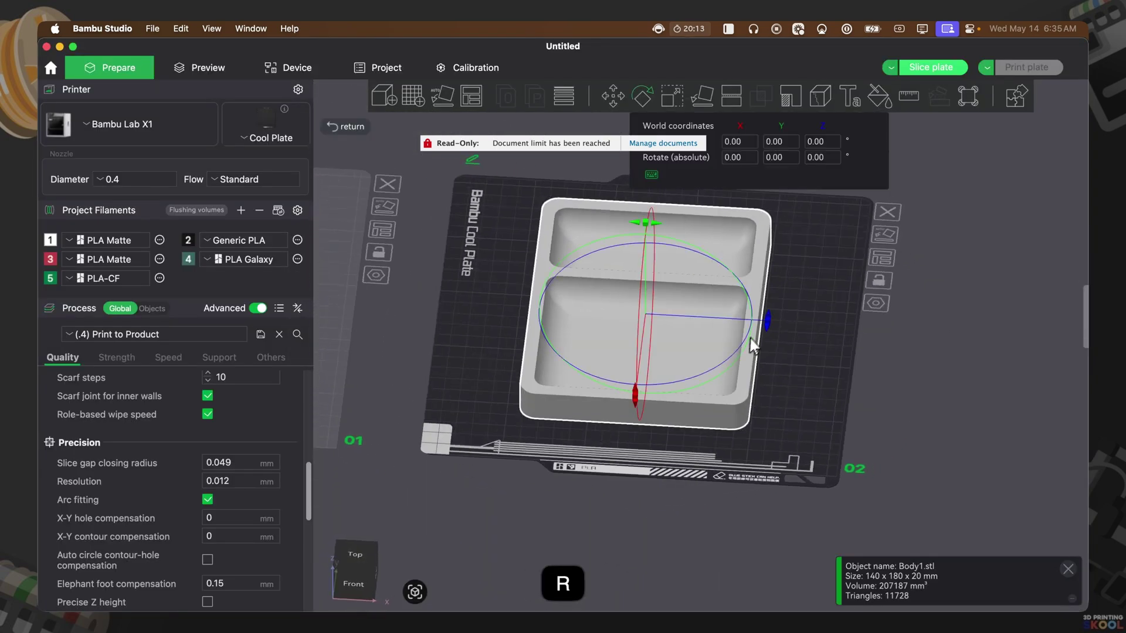
pyautogui.moveTo(768, 321); pyautogui.dragTo(645, 365)
pyautogui.click(917, 73)
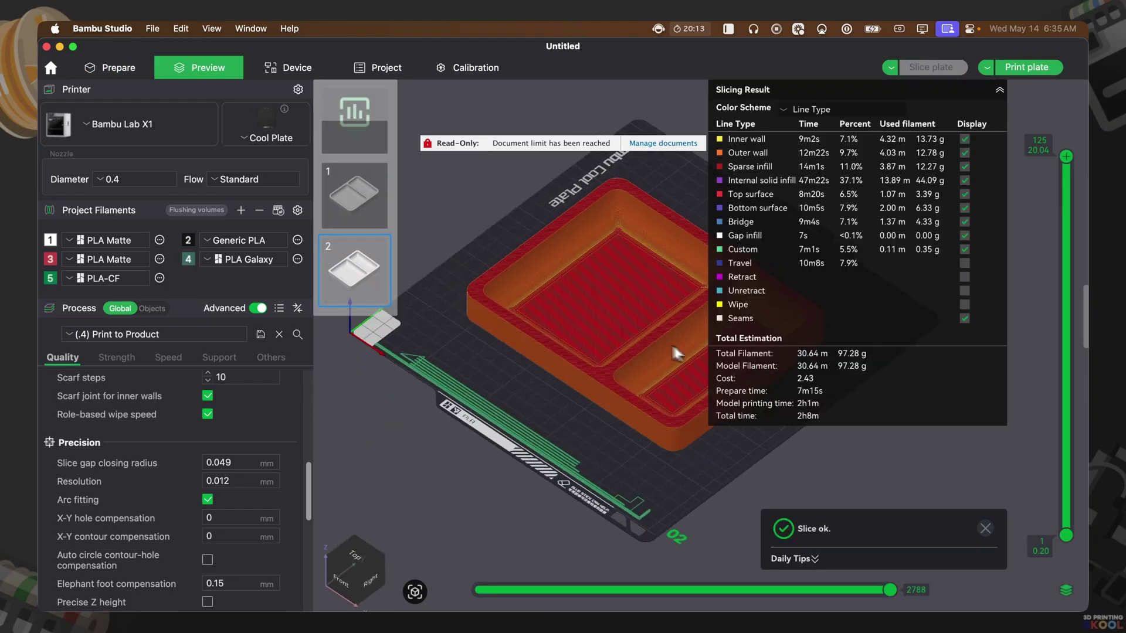
pyautogui.moveTo(593, 365); pyautogui.dragTo(588, 375)
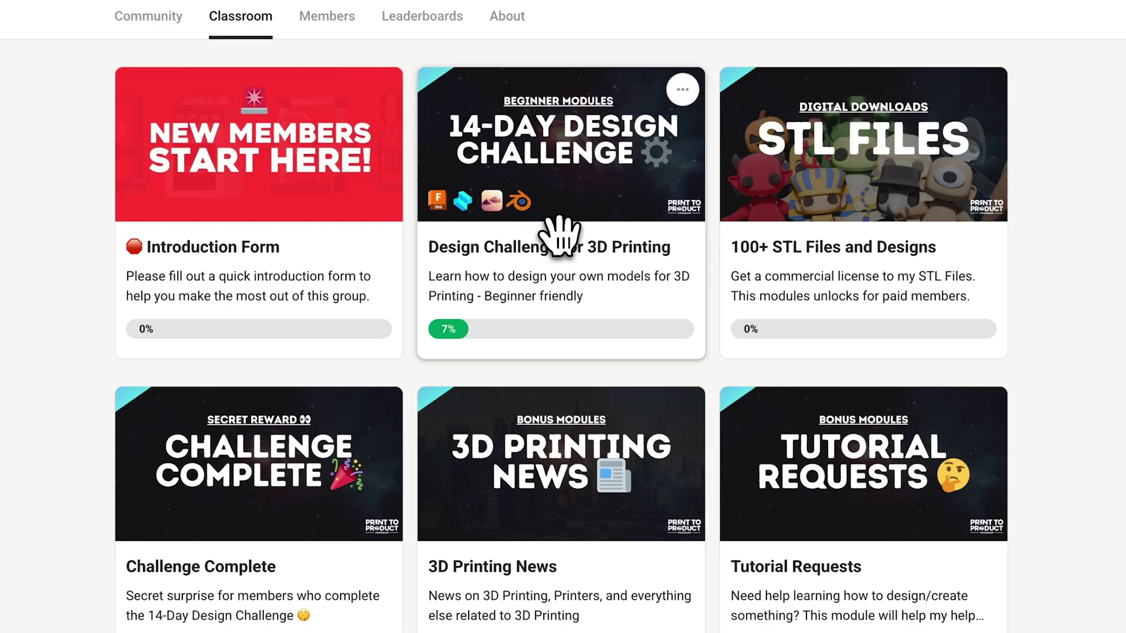
# - Open the Design Challenge for 3D Printing course from the Classroom page
pyautogui.click(560, 233)
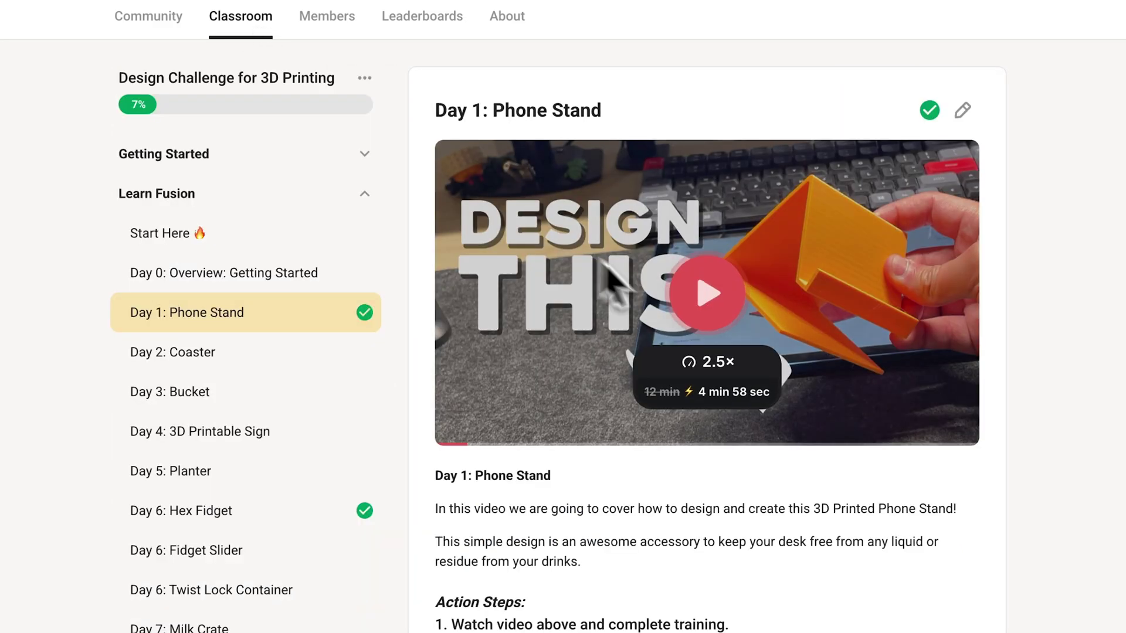